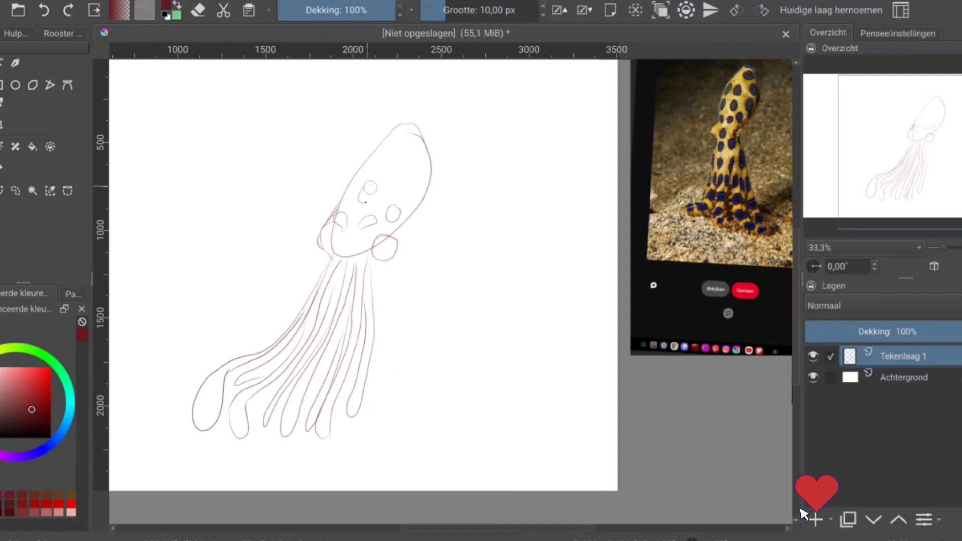
# Sketch round spots across the octopus's head and more overlapping tentacle strokes below it, darkening the lines under the eyes
pyautogui.moveTo(414, 135); pyautogui.dragTo(414, 135)
pyautogui.moveTo(413, 176); pyautogui.dragTo(414, 176)
pyautogui.moveTo(328, 251); pyautogui.dragTo(311, 306)
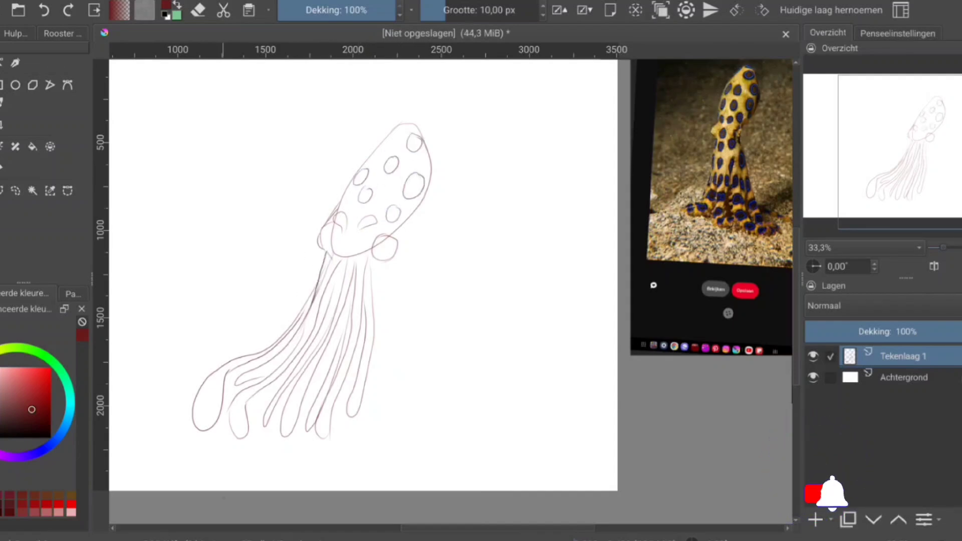
pyautogui.moveTo(370, 256); pyautogui.dragTo(320, 356)
pyautogui.moveTo(347, 295); pyautogui.dragTo(308, 437)
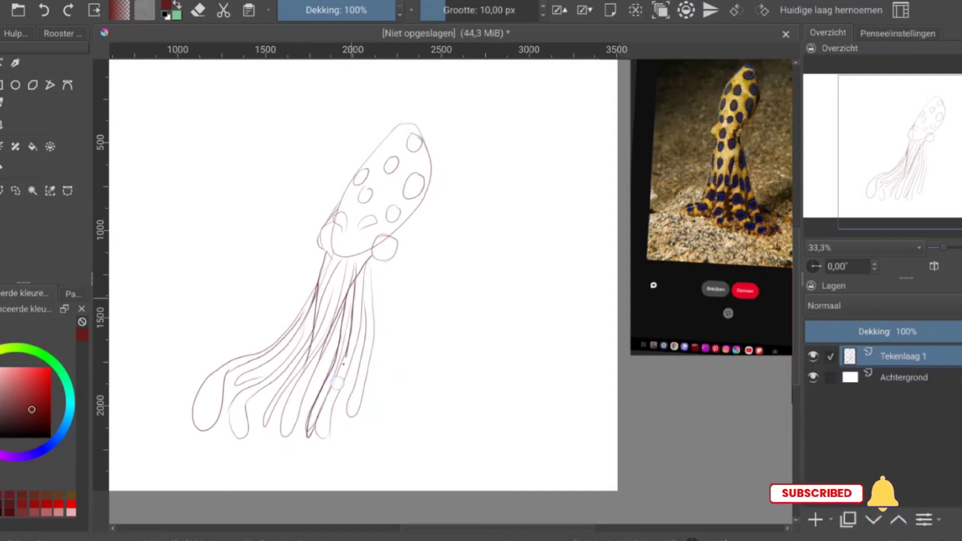
pyautogui.moveTo(360, 273); pyautogui.dragTo(320, 440)
pyautogui.moveTo(360, 322); pyautogui.dragTo(346, 422)
pyautogui.moveTo(379, 258); pyautogui.dragTo(389, 239)
# Shift the octopus sketch towards the middle of the canvas and sketch two pairs of spotted moth wings behind it
pyautogui.press('-')
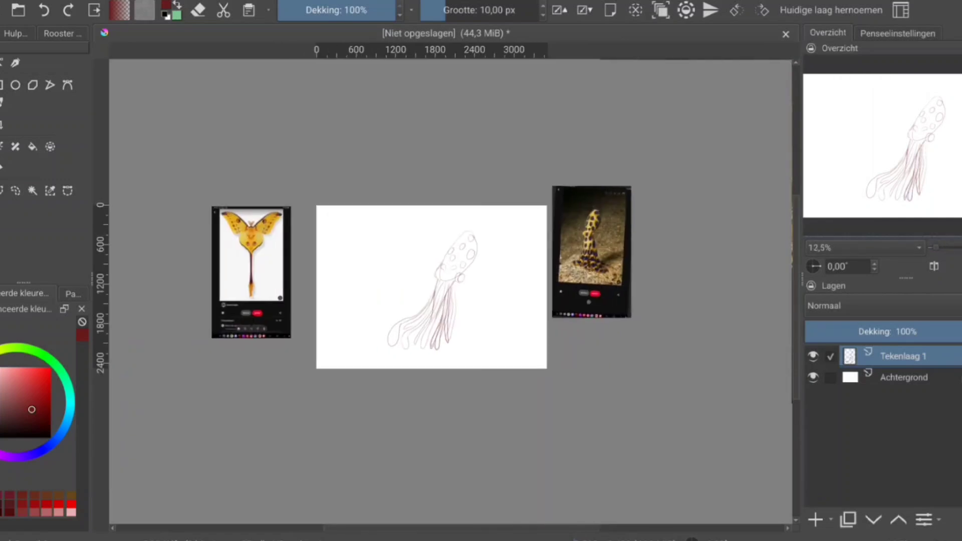
pyautogui.hotkey('ctrl', 't')
pyautogui.moveTo(437, 283); pyautogui.dragTo(415, 283)
pyautogui.press('+')
pyautogui.press('Return')
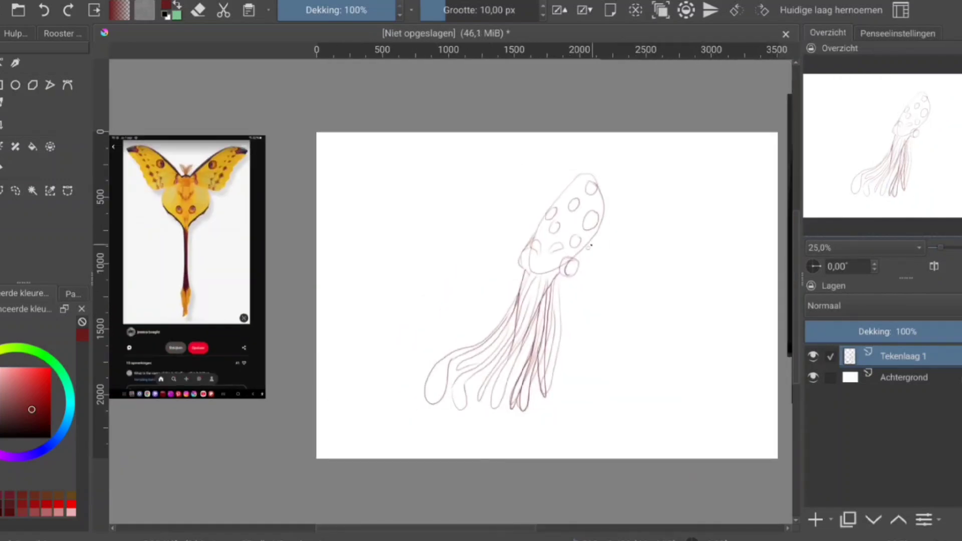
pyautogui.moveTo(561, 286); pyautogui.dragTo(630, 319)
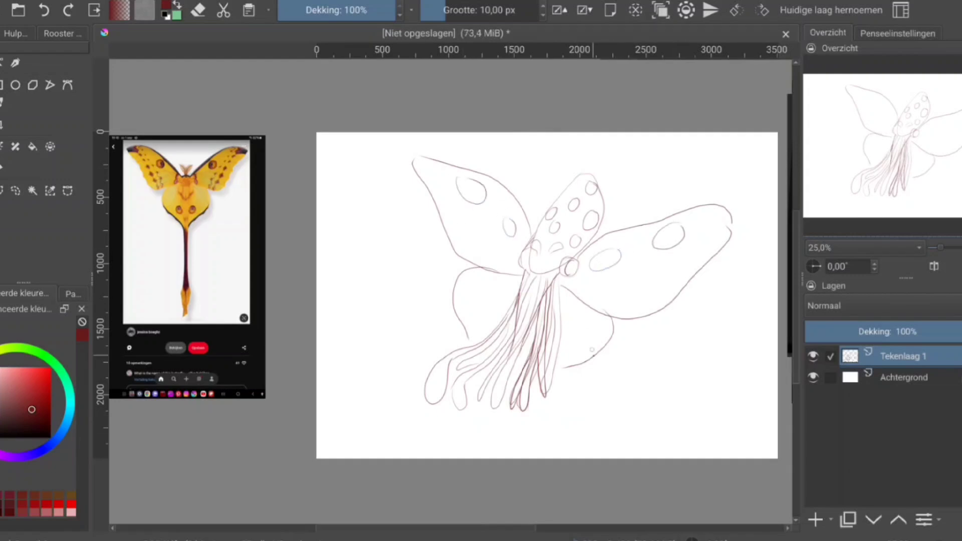
# Rotate the whole sketch slightly clockwise, shift it to the right and sketch two long tails below the tentacles
pyautogui.hotkey('ctrl', 't')
pyautogui.moveTo(742, 145); pyautogui.dragTo(751, 165)
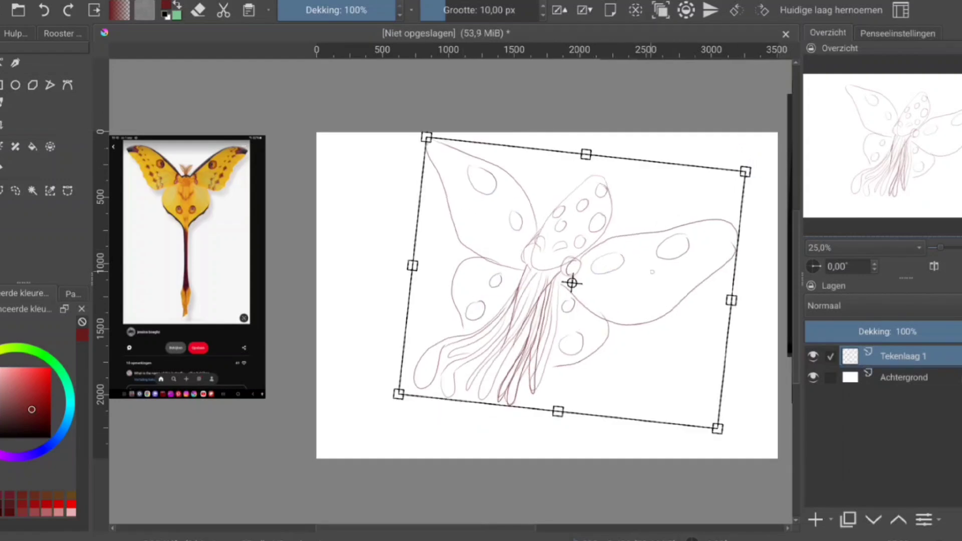
pyautogui.moveTo(581, 271); pyautogui.dragTo(616, 277)
pyautogui.press('Return')
pyautogui.moveTo(491, 403); pyautogui.dragTo(518, 408)
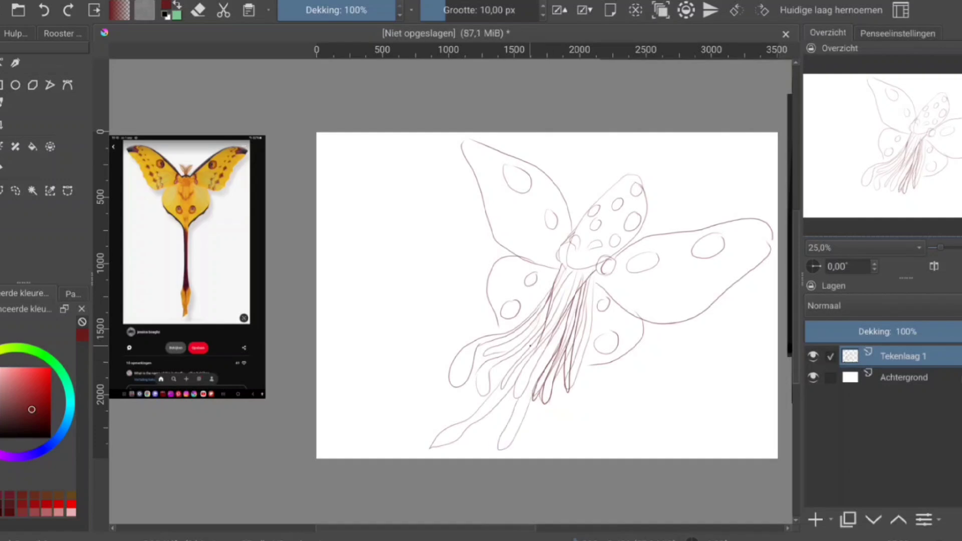
# Add a paint layer below the sketch layer and put both layers in a group
pyautogui.press('Insert')
pyautogui.click(874, 520)
pyautogui.rightClick(901, 399)
pyautogui.click(688, 220)
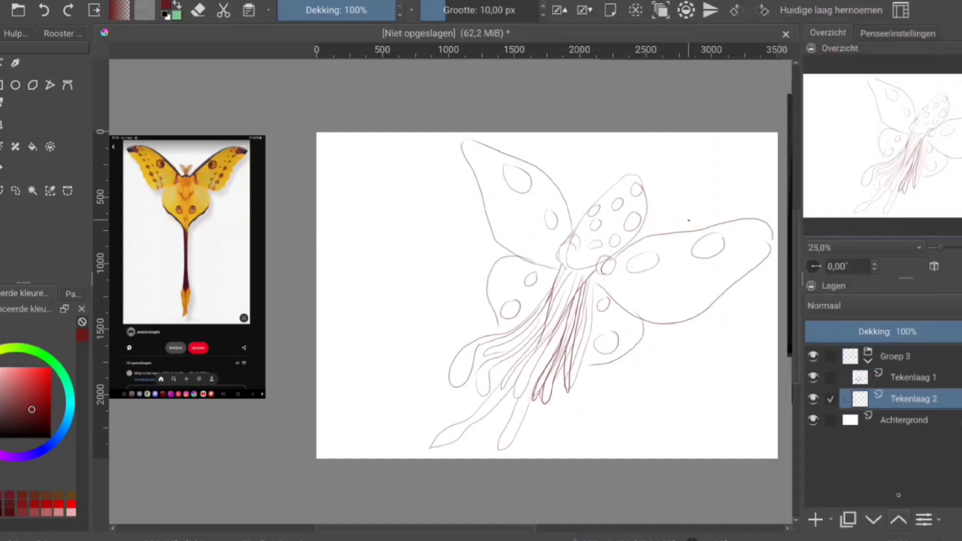
# Pick an ochre from the moth reference and fill the creature's head, wings, tentacles and tails with it on Tekenlaag 2
pyautogui.keyDown('ctrl'); pyautogui.click(170, 311); pyautogui.keyUp('ctrl')
pyautogui.click(897, 33)
pyautogui.click(828, 145)
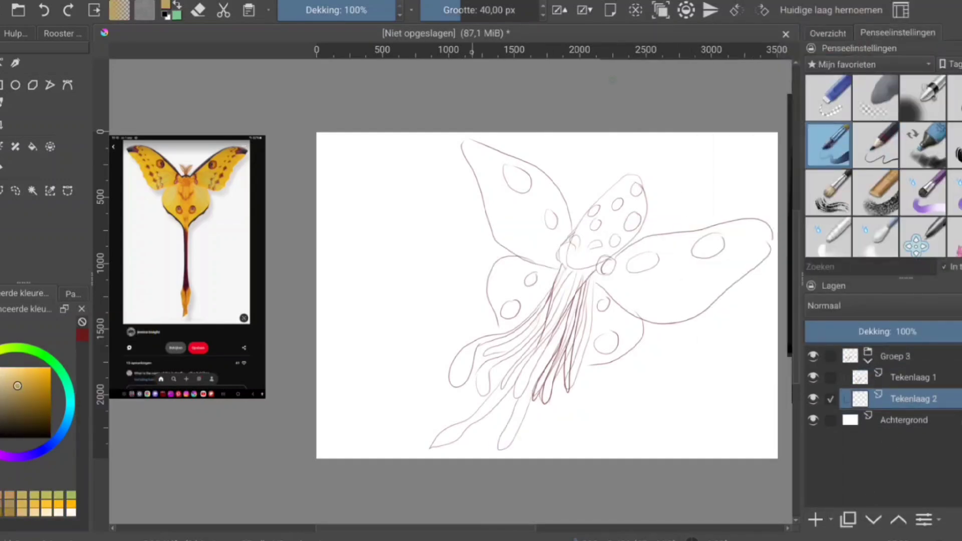
pyautogui.moveTo(627, 280)
pyautogui.mouseDown()
pyautogui.moveTo(751, 223)
pyautogui.moveTo(598, 348)
pyautogui.moveTo(582, 343)
pyautogui.moveTo(764, 235)
pyautogui.moveTo(769, 248)
pyautogui.mouseUp()
pyautogui.moveTo(612, 256)
pyautogui.mouseDown()
pyautogui.moveTo(651, 191)
pyautogui.moveTo(463, 143)
pyautogui.moveTo(458, 364)
pyautogui.moveTo(538, 321)
pyautogui.moveTo(433, 444)
pyautogui.moveTo(526, 401)
pyautogui.moveTo(592, 315)
pyautogui.mouseUp()
pyautogui.press('f')
pyautogui.click(521, 216)
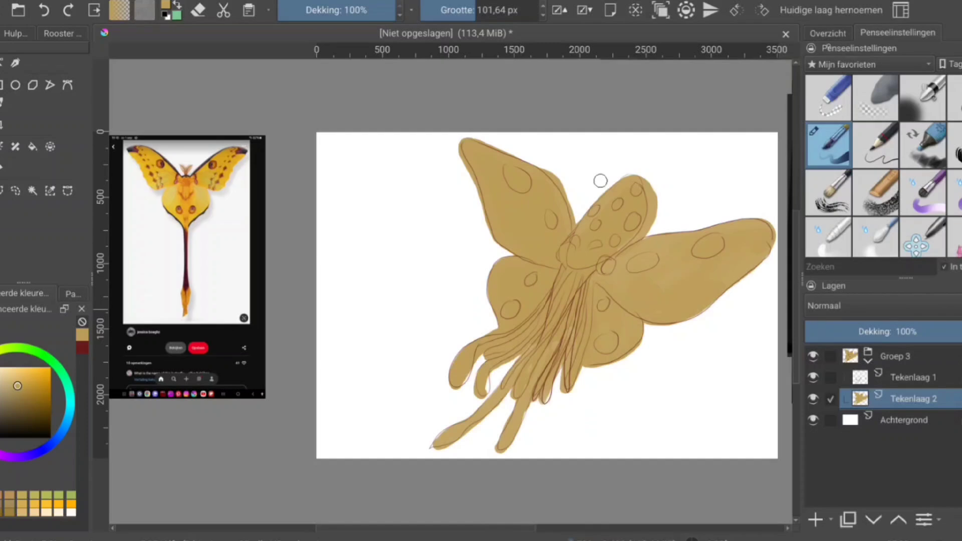
# Paint blue spots and rings over the sketched circles on the head and wings and along the tentacles and tails
pyautogui.moveTo(600, 180)
pyautogui.mouseDown()
pyautogui.moveTo(461, 187)
pyautogui.moveTo(462, 178)
pyautogui.mouseUp()
pyautogui.moveTo(581, 235)
pyautogui.mouseDown()
pyautogui.moveTo(506, 265)
pyautogui.moveTo(436, 234)
pyautogui.moveTo(475, 242)
pyautogui.moveTo(467, 300)
pyautogui.moveTo(474, 328)
pyautogui.moveTo(374, 305)
pyautogui.mouseUp()
pyautogui.moveTo(413, 218); pyautogui.dragTo(415, 221)
pyautogui.moveTo(374, 173); pyautogui.dragTo(388, 175)
pyautogui.moveTo(433, 277); pyautogui.dragTo(434, 279)
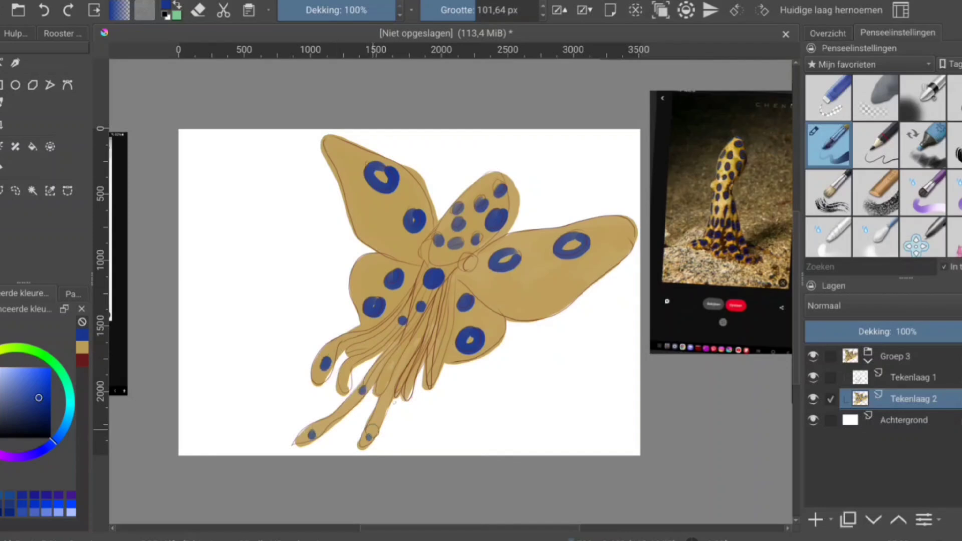
# Fill the centres of the blue spots on the wings, head and body with dark red at 54,88 px brush size
pyautogui.click(82, 360)
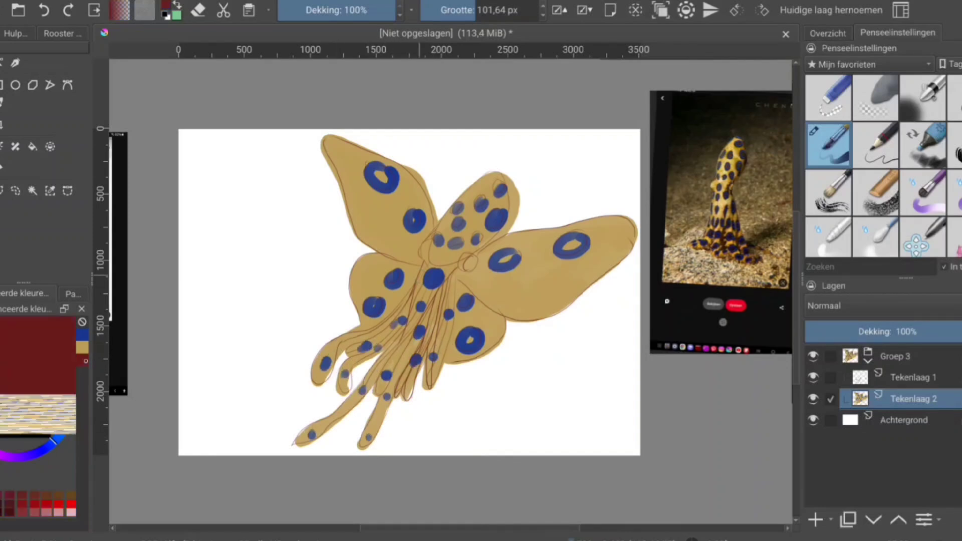
pyautogui.moveTo(381, 176); pyautogui.dragTo(384, 176)
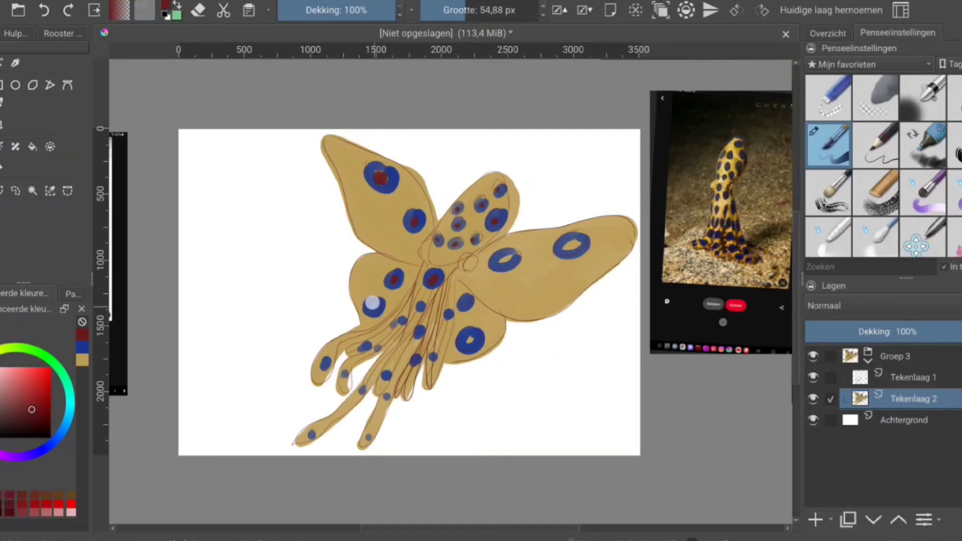
pyautogui.click(373, 306)
pyautogui.moveTo(500, 259); pyautogui.dragTo(510, 258)
pyautogui.moveTo(563, 247); pyautogui.dragTo(579, 244)
# Paint dark red streaks along the two tails between the tentacles and dark red tips on both upper wings
pyautogui.click(828, 33)
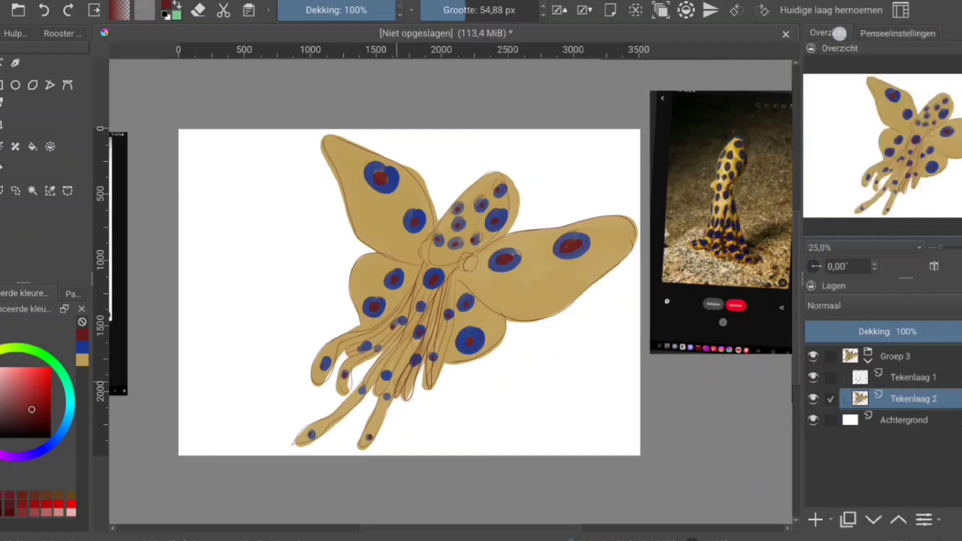
pyautogui.moveTo(365, 368); pyautogui.dragTo(484, 360)
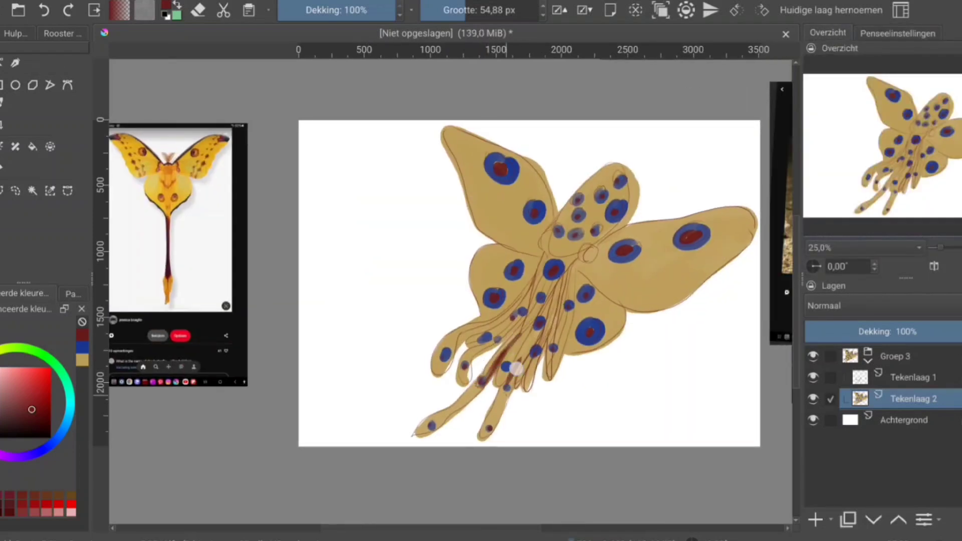
pyautogui.moveTo(507, 391); pyautogui.dragTo(544, 315)
pyautogui.moveTo(729, 228)
pyautogui.mouseDown()
pyautogui.moveTo(741, 218)
pyautogui.moveTo(736, 228)
pyautogui.mouseUp()
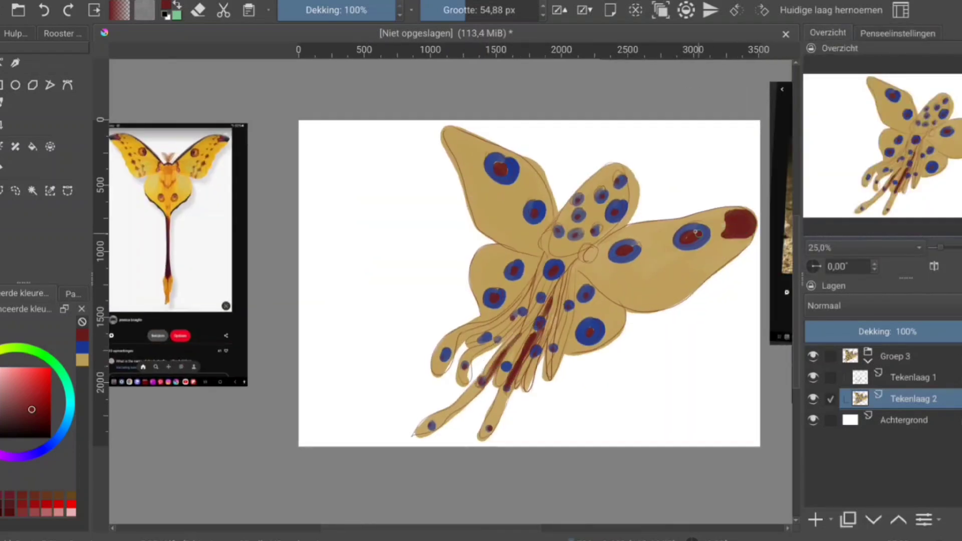
pyautogui.moveTo(474, 120)
pyautogui.mouseDown()
pyautogui.moveTo(453, 138)
pyautogui.moveTo(465, 133)
pyautogui.mouseUp()
# Dab small blue dots along the outer edges of both upper wings
pyautogui.click(83, 345)
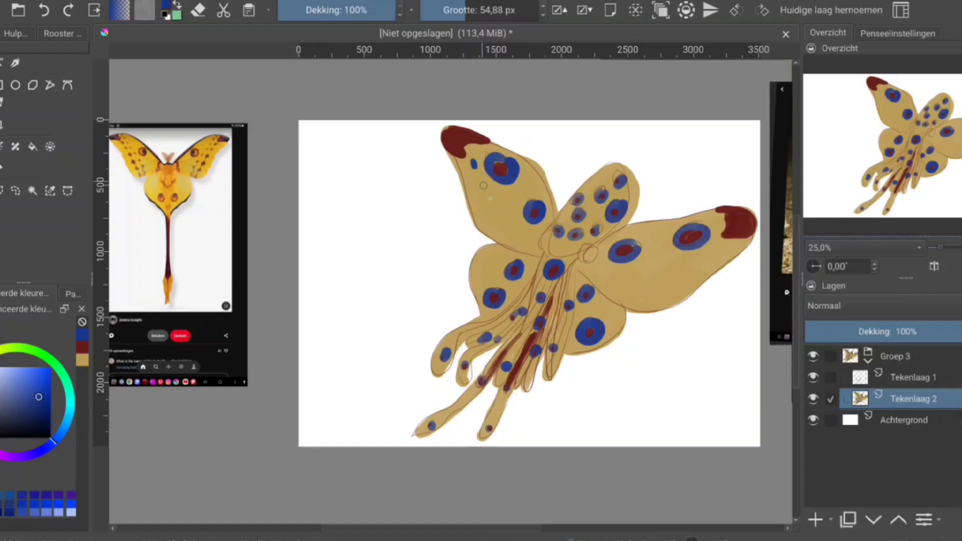
pyautogui.click(473, 164)
pyautogui.click(480, 184)
pyautogui.click(486, 204)
pyautogui.click(487, 226)
pyautogui.click(714, 250)
pyautogui.click(692, 269)
pyautogui.click(666, 296)
# Draw thin dark red veins across the wings with the 10 px inking brush
pyautogui.click(83, 345)
pyautogui.click(898, 33)
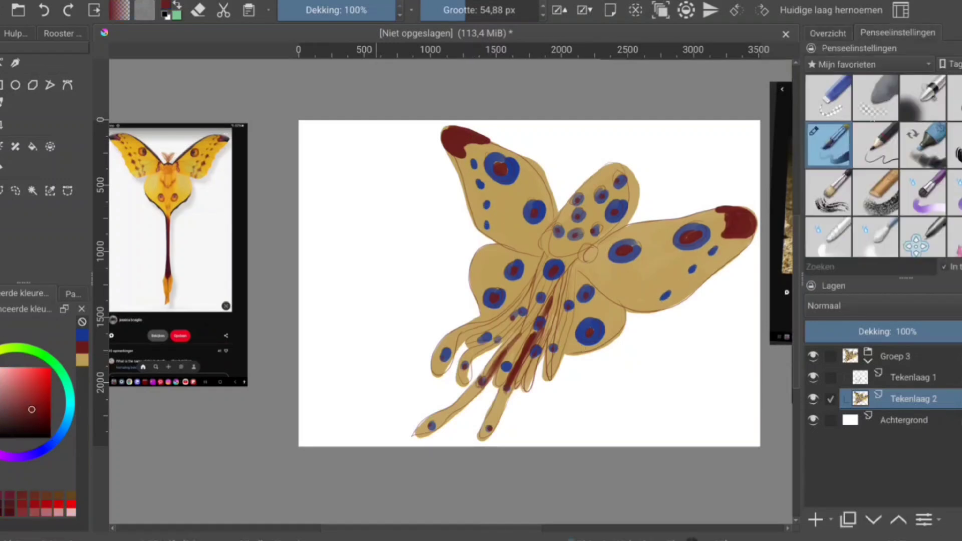
pyautogui.click(876, 145)
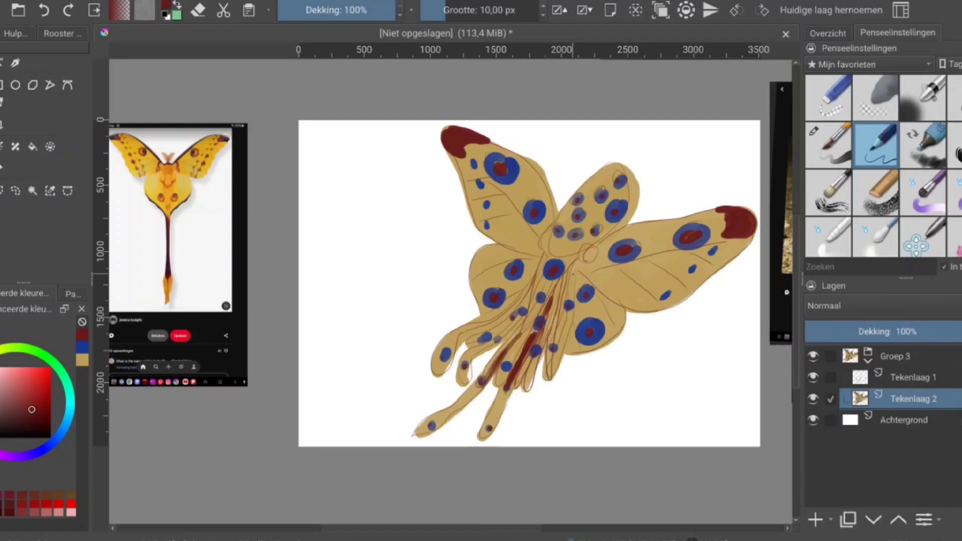
# Add a layer above the base colours and paint yellow over the tails, lower wings and upper wing edges at 59% opacity
pyautogui.press('Insert')
pyautogui.click(828, 145)
pyautogui.click(82, 359)
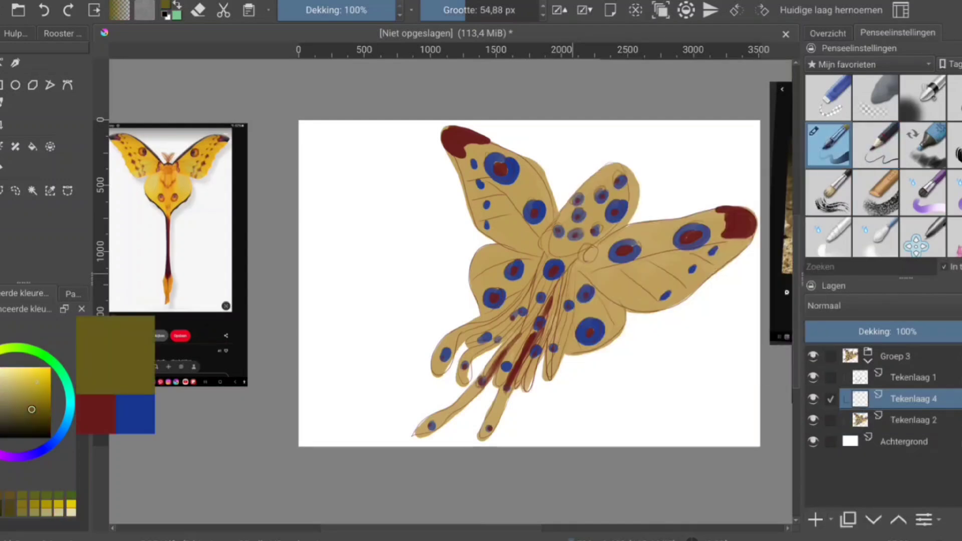
pyautogui.moveTo(421, 430)
pyautogui.mouseDown()
pyautogui.moveTo(457, 404)
pyautogui.moveTo(489, 430)
pyautogui.mouseUp()
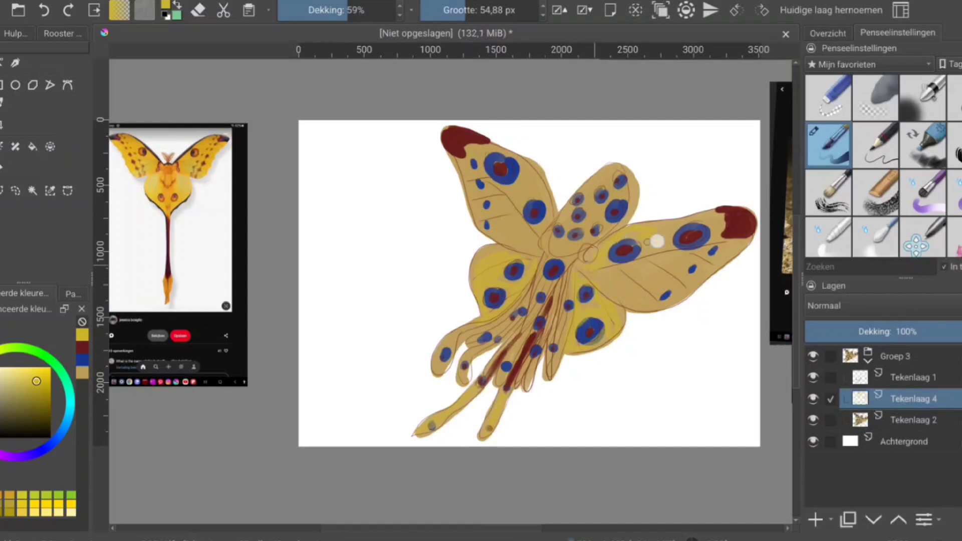
pyautogui.moveTo(657, 242); pyautogui.dragTo(722, 241)
pyautogui.moveTo(516, 200); pyautogui.dragTo(536, 156)
# Paint dark olive pupils in both eyes and shade the head and tentacles with a darker yellow
pyautogui.keyDown('ctrl'); pyautogui.click(590, 254); pyautogui.keyUp('ctrl')
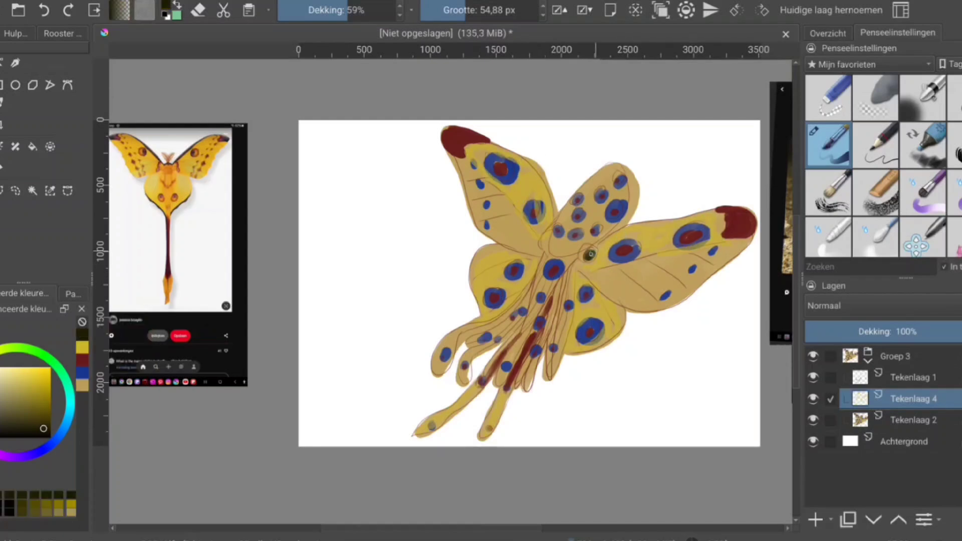
pyautogui.click(828, 33)
pyautogui.moveTo(551, 251)
pyautogui.mouseDown()
pyautogui.moveTo(432, 270)
pyautogui.moveTo(474, 209)
pyautogui.mouseUp()
pyautogui.keyDown('ctrl'); pyautogui.click(438, 258); pyautogui.keyUp('ctrl')
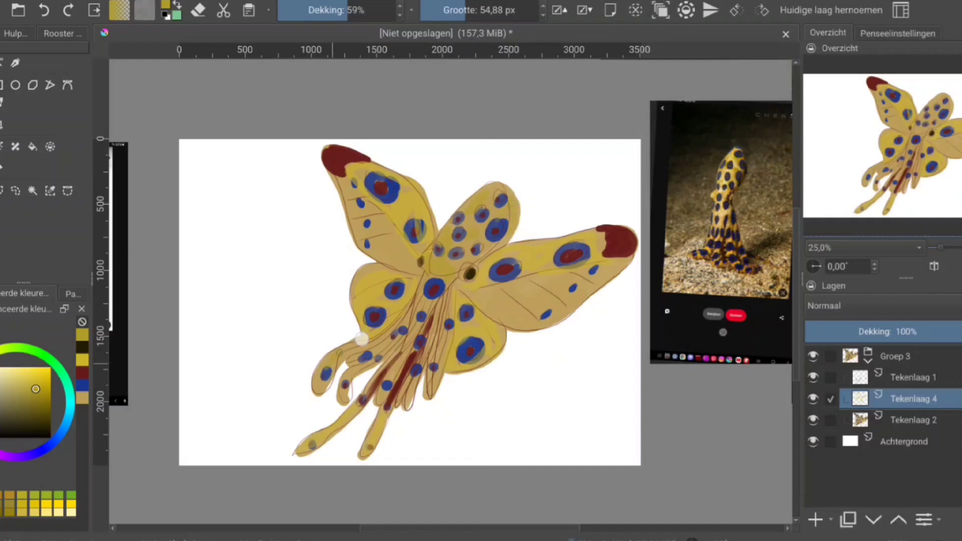
# Pick the spots' blue and tint both tail ends, adding small blue dots between the veins of the upper wings
pyautogui.moveTo(451, 251); pyautogui.dragTo(602, 263)
pyautogui.keyDown('ctrl'); pyautogui.click(478, 385); pyautogui.keyUp('ctrl')
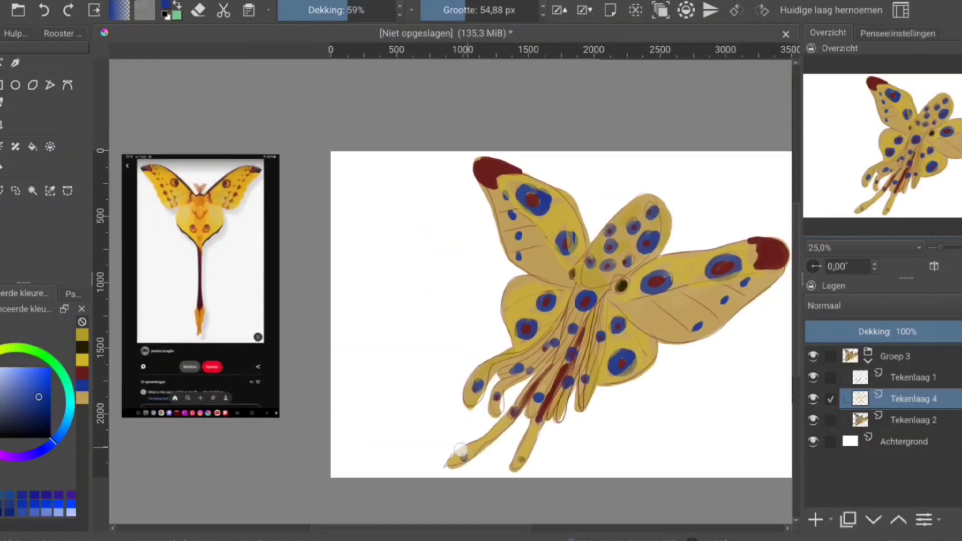
pyautogui.moveTo(451, 464); pyautogui.dragTo(483, 443)
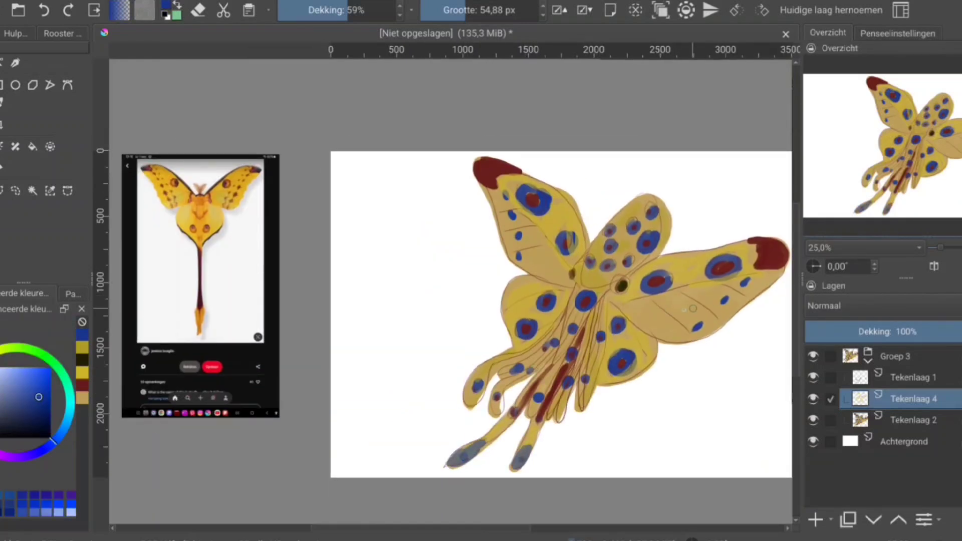
# Shade the head and tentacles with an orange-brown tone
pyautogui.keyDown('ctrl'); pyautogui.click(626, 221); pyautogui.keyUp('ctrl')
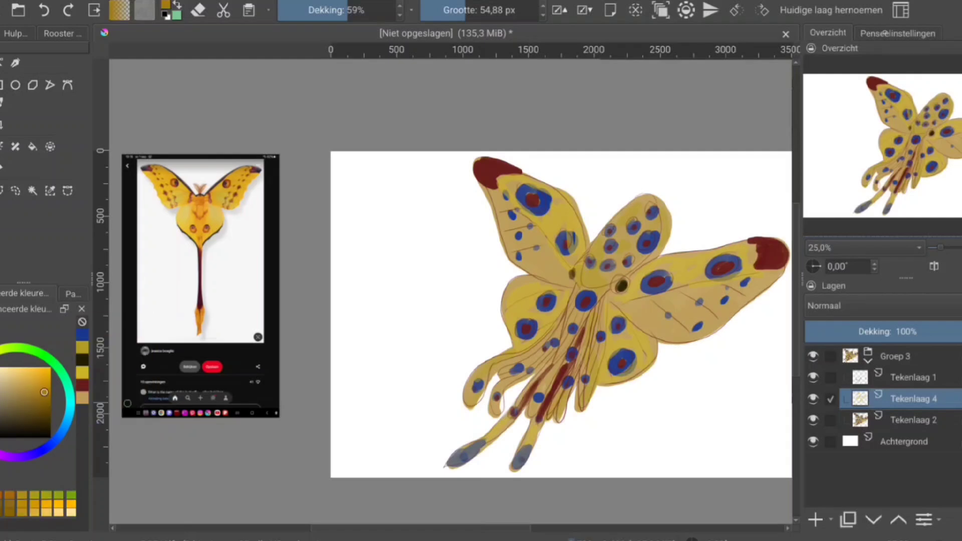
pyautogui.click(897, 33)
pyautogui.moveTo(633, 229)
pyautogui.mouseDown()
pyautogui.moveTo(597, 247)
pyautogui.moveTo(591, 283)
pyautogui.mouseUp()
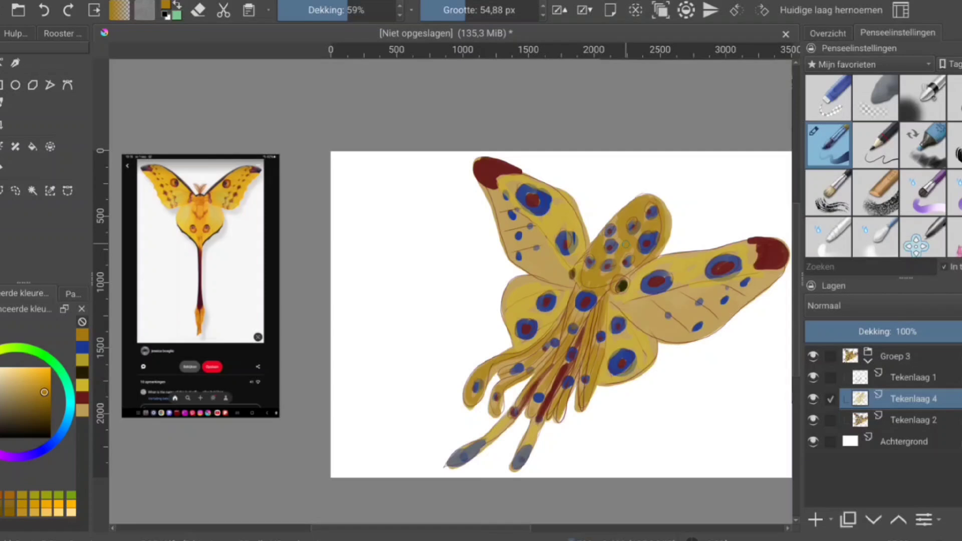
# Pick the spots' blue and paint bands along the upper edges of the upper wings and the outer edges of the lower wings
pyautogui.keyDown('ctrl'); pyautogui.click(610, 246); pyautogui.keyUp('ctrl')
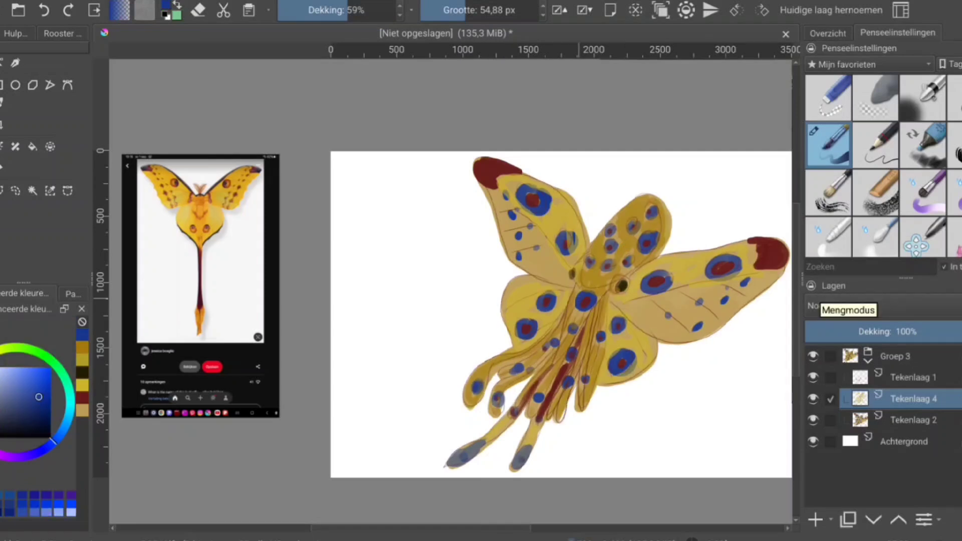
pyautogui.moveTo(632, 278); pyautogui.dragTo(746, 243)
pyautogui.moveTo(527, 177)
pyautogui.mouseDown()
pyautogui.moveTo(578, 217)
pyautogui.moveTo(592, 246)
pyautogui.mouseUp()
pyautogui.moveTo(504, 283); pyautogui.dragTo(511, 340)
pyautogui.moveTo(601, 388); pyautogui.dragTo(641, 363)
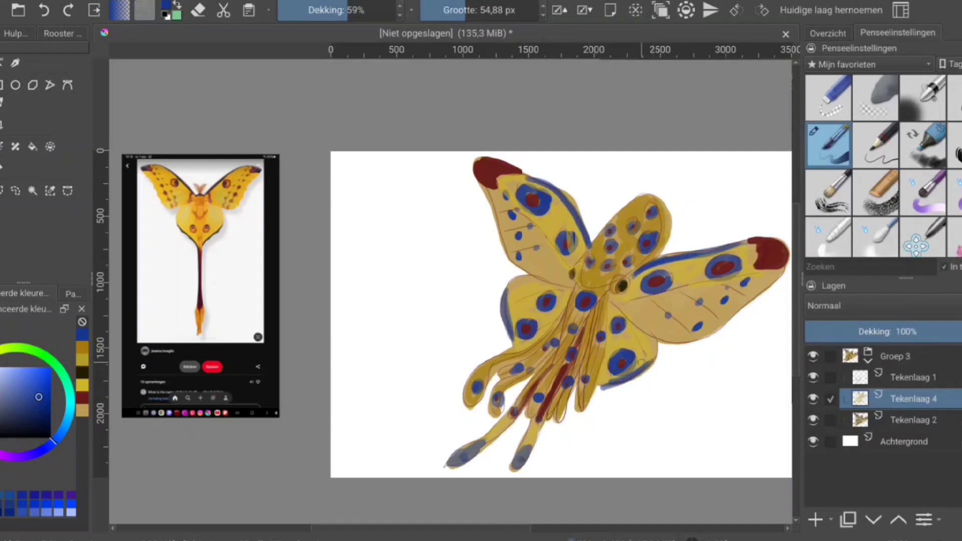
# Pick the dark red and dab small dots along the edges of both upper wings, between the blue ones
pyautogui.keyDown('ctrl'); pyautogui.click(532, 201); pyautogui.keyUp('ctrl')
pyautogui.click(499, 212)
pyautogui.click(506, 230)
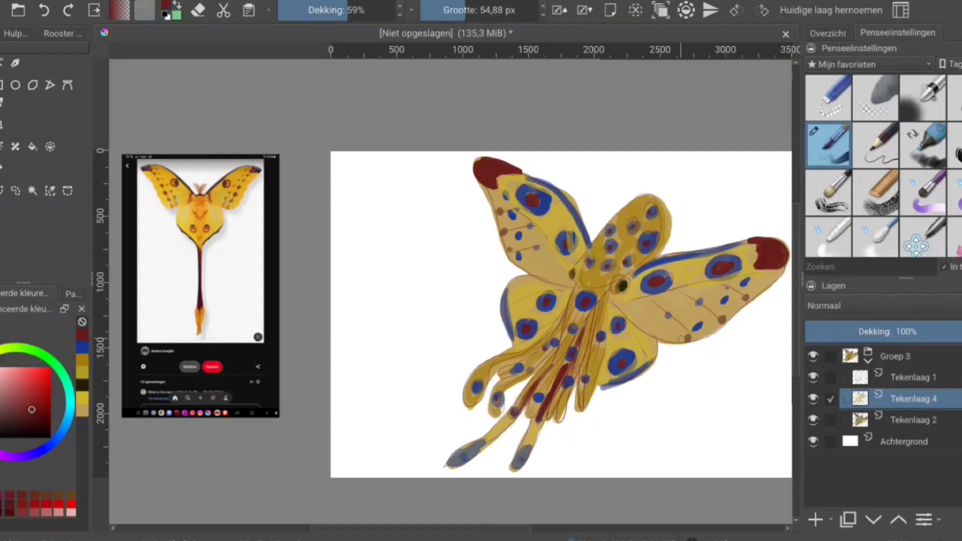
# Add a line-art layer above the sketch layer and set the brush to black, 100% opacity and 20 px
pyautogui.press('d')
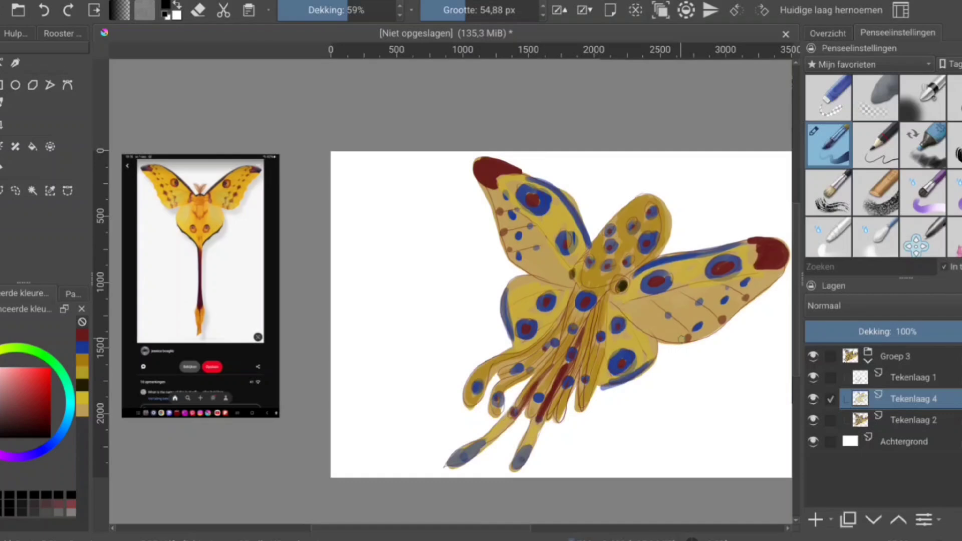
pyautogui.click(394, 10)
pyautogui.click(584, 10)
pyautogui.click(585, 10)
pyautogui.press('Insert')
pyautogui.click(828, 33)
# Ink the outline of the head and the contours of both eyes in black
pyautogui.press('1')
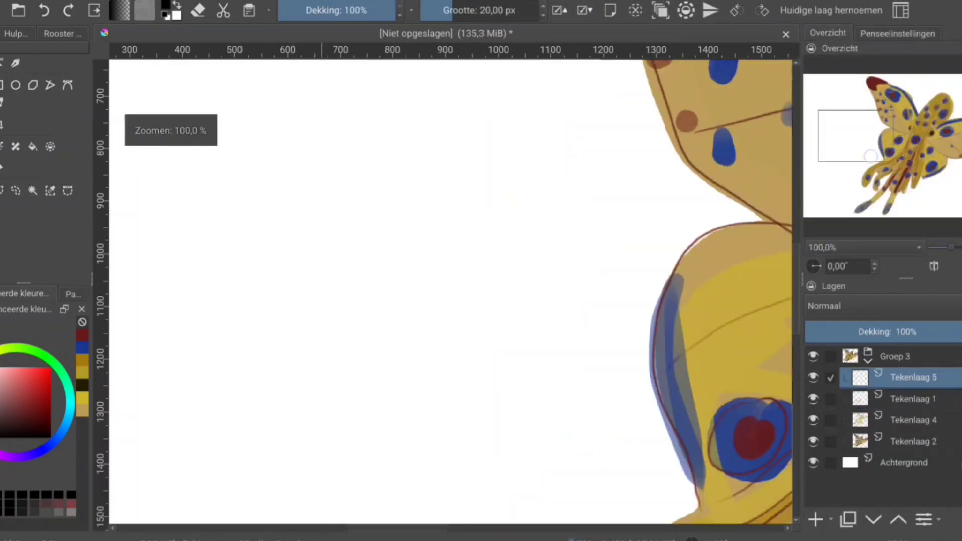
pyautogui.moveTo(871, 156); pyautogui.dragTo(947, 134)
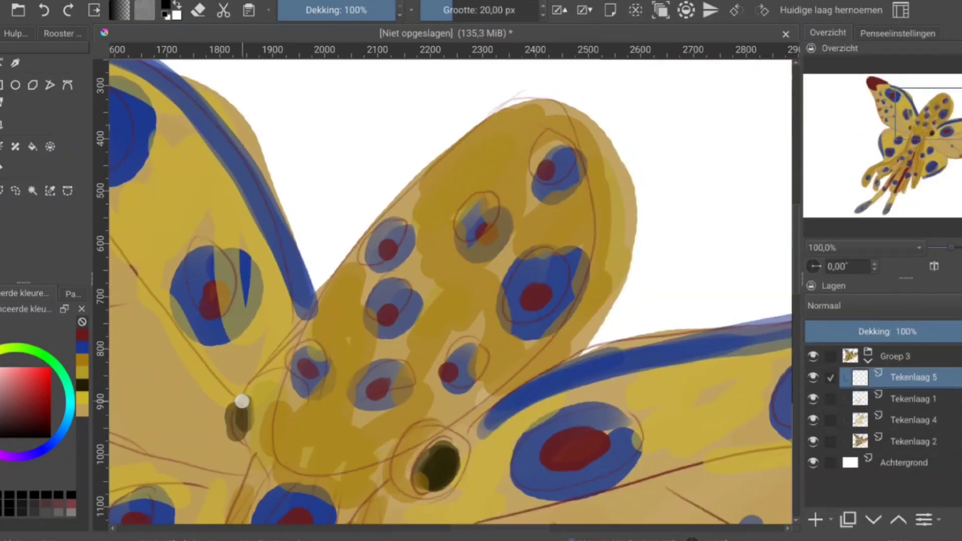
pyautogui.moveTo(242, 401)
pyautogui.mouseDown()
pyautogui.moveTo(301, 334)
pyautogui.moveTo(371, 221)
pyautogui.moveTo(530, 100)
pyautogui.moveTo(637, 219)
pyautogui.moveTo(560, 370)
pyautogui.moveTo(466, 440)
pyautogui.moveTo(392, 276)
pyautogui.mouseUp()
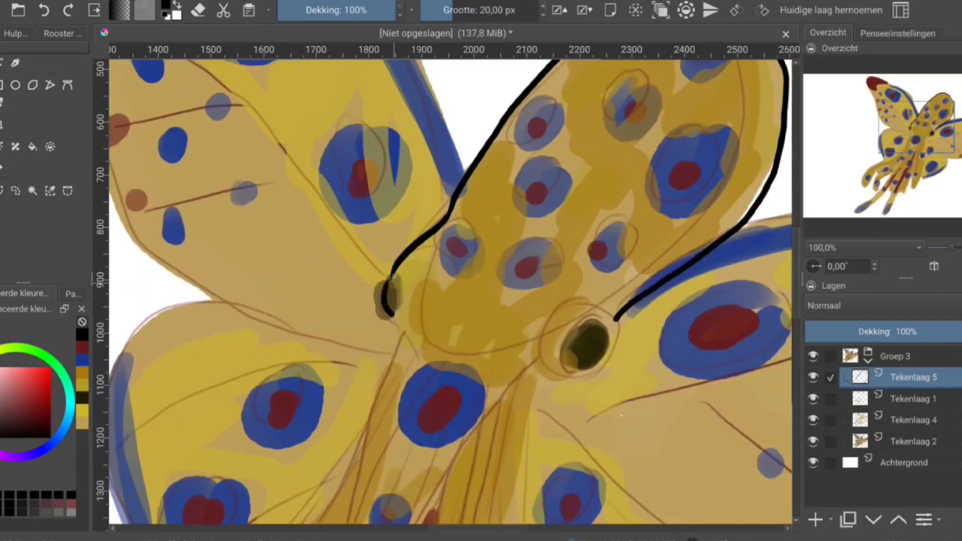
pyautogui.moveTo(609, 317)
pyautogui.mouseDown()
pyautogui.moveTo(564, 389)
pyautogui.moveTo(619, 325)
pyautogui.mouseUp()
pyautogui.moveTo(582, 361); pyautogui.dragTo(594, 331)
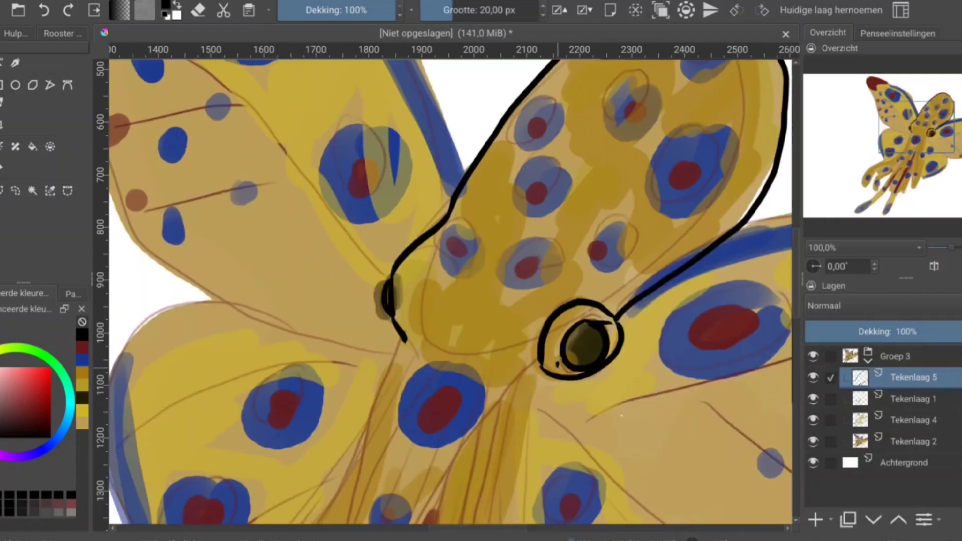
# Ink the outlines of the middle and right-hand tentacles in black, following the sketch
pyautogui.moveTo(916, 128); pyautogui.dragTo(898, 169)
pyautogui.moveTo(516, 121)
pyautogui.mouseDown()
pyautogui.moveTo(486, 243)
pyautogui.moveTo(480, 340)
pyautogui.moveTo(600, 120)
pyautogui.moveTo(449, 474)
pyautogui.moveTo(624, 120)
pyautogui.moveTo(630, 240)
pyautogui.mouseUp()
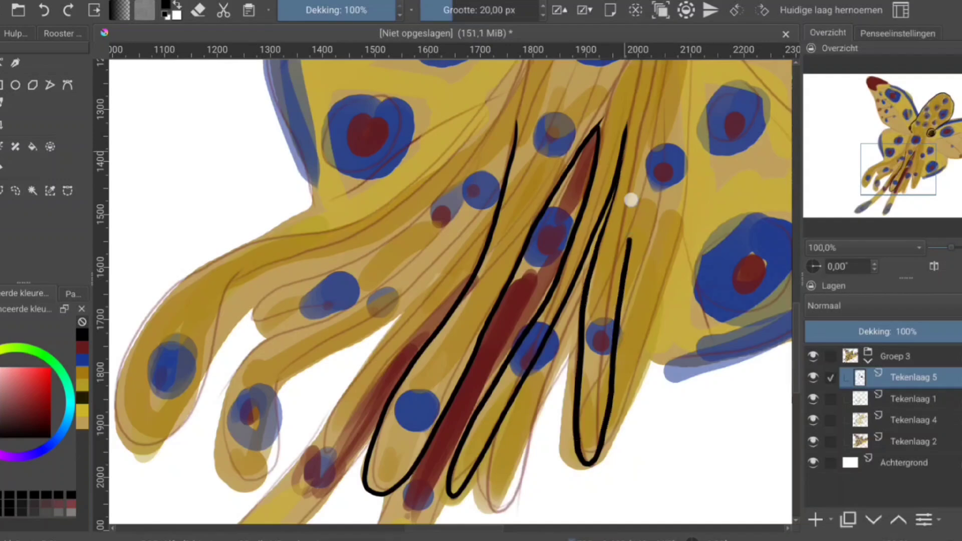
pyautogui.moveTo(631, 200)
pyautogui.mouseDown()
pyautogui.moveTo(638, 234)
pyautogui.moveTo(623, 305)
pyautogui.mouseUp()
pyautogui.moveTo(596, 459)
pyautogui.mouseDown()
pyautogui.moveTo(689, 166)
pyautogui.moveTo(686, 96)
pyautogui.mouseUp()
pyautogui.moveTo(581, 293)
pyautogui.mouseDown()
pyautogui.moveTo(539, 414)
pyautogui.moveTo(493, 436)
pyautogui.mouseUp()
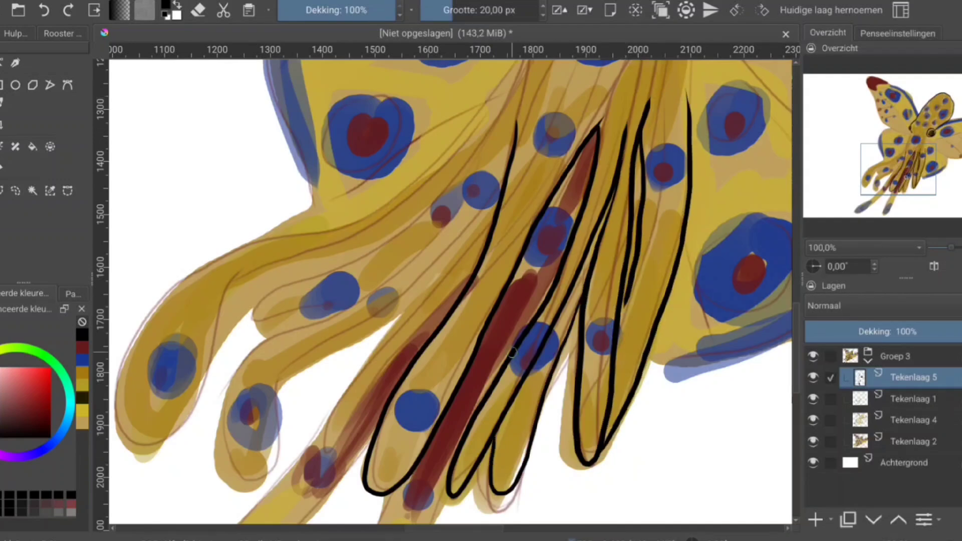
# Ink the outlines of the curled left-hand tentacles and the two long trailing tentacles in black
pyautogui.moveTo(898, 169); pyautogui.dragTo(883, 166)
pyautogui.moveTo(625, 253); pyautogui.dragTo(408, 464)
pyautogui.moveTo(426, 357); pyautogui.dragTo(355, 516)
pyautogui.moveTo(650, 133); pyautogui.dragTo(423, 360)
pyautogui.moveTo(636, 178)
pyautogui.mouseDown()
pyautogui.moveTo(417, 293)
pyautogui.moveTo(577, 170)
pyautogui.mouseUp()
pyautogui.moveTo(652, 85); pyautogui.dragTo(551, 195)
pyautogui.moveTo(571, 233); pyautogui.dragTo(401, 331)
pyautogui.moveTo(599, 248); pyautogui.dragTo(388, 348)
pyautogui.moveTo(505, 382)
pyautogui.mouseDown()
pyautogui.moveTo(540, 190)
pyautogui.moveTo(380, 436)
pyautogui.moveTo(541, 275)
pyautogui.mouseUp()
pyautogui.moveTo(568, 325)
pyautogui.mouseDown()
pyautogui.moveTo(489, 516)
pyautogui.moveTo(627, 326)
pyautogui.mouseUp()
# Ink both sides of the body, joining the head outline to the tentacles
pyautogui.moveTo(879, 188); pyautogui.dragTo(914, 148)
pyautogui.moveTo(418, 143); pyautogui.dragTo(368, 258)
pyautogui.moveTo(578, 183); pyautogui.dragTo(539, 303)
pyautogui.press('-')
pyautogui.press('-')
pyautogui.press('-')
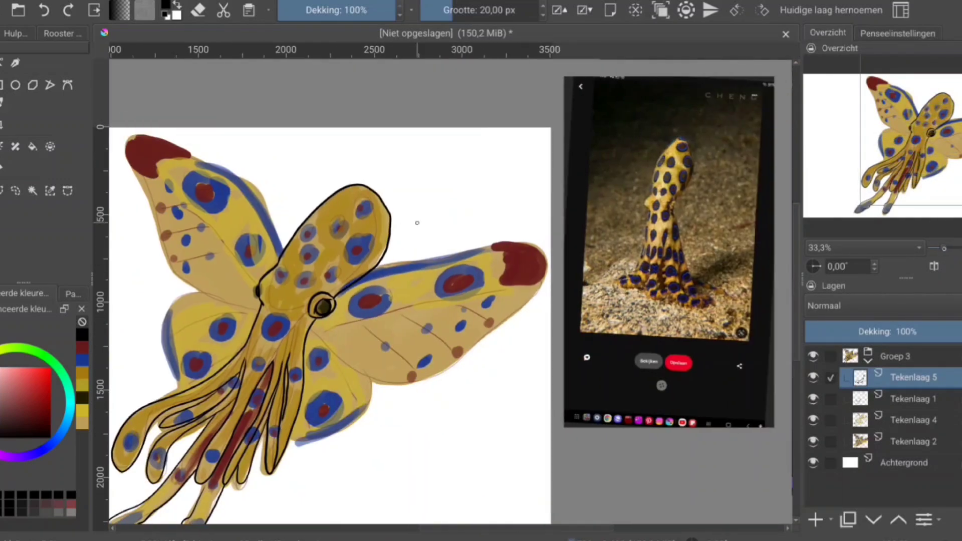
# Ink the outlines of the upper and lower wings in black, with a scalloped outer edge on the upper wings
pyautogui.press('+')
pyautogui.moveTo(199, 319)
pyautogui.mouseDown()
pyautogui.moveTo(383, 397)
pyautogui.moveTo(529, 267)
pyautogui.moveTo(354, 217)
pyautogui.moveTo(301, 221)
pyautogui.mouseUp()
pyautogui.moveTo(301, 220); pyautogui.dragTo(572, 293)
pyautogui.moveTo(429, 271)
pyautogui.mouseDown()
pyautogui.moveTo(363, 169)
pyautogui.moveTo(245, 253)
pyautogui.moveTo(390, 357)
pyautogui.moveTo(538, 125)
pyautogui.mouseUp()
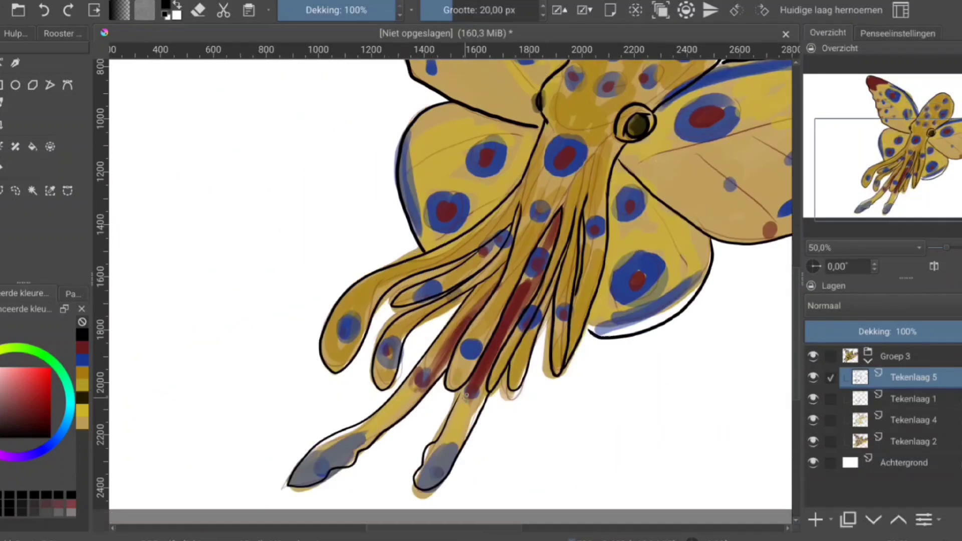
pyautogui.moveTo(442, 412); pyautogui.dragTo(314, 465)
# On layer Tekenlaag 1, pick the dark blue and extend the band to the right lower wing's inked outer edge
pyautogui.press('pagedown')
pyautogui.keyDown('ctrl'); pyautogui.click(480, 383); pyautogui.keyUp('ctrl')
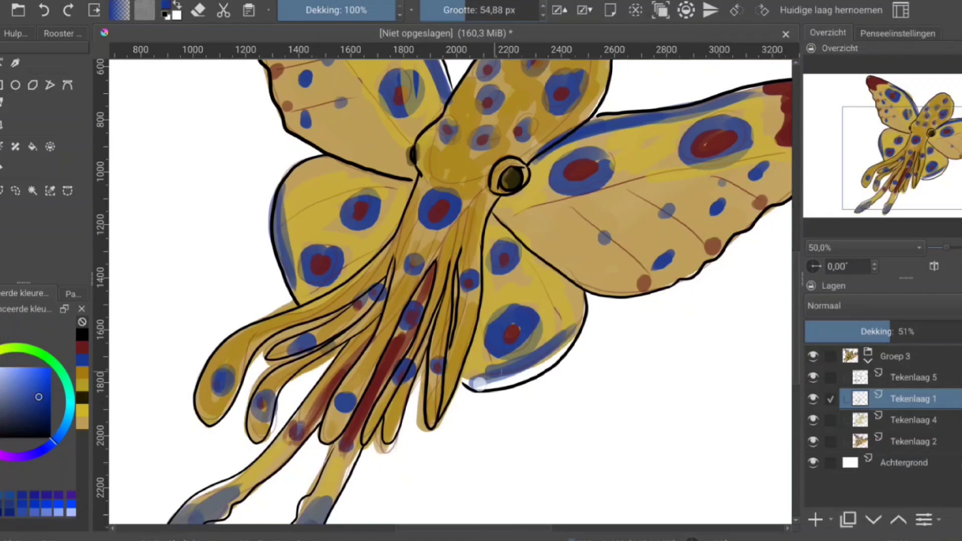
pyautogui.moveTo(479, 384); pyautogui.dragTo(582, 315)
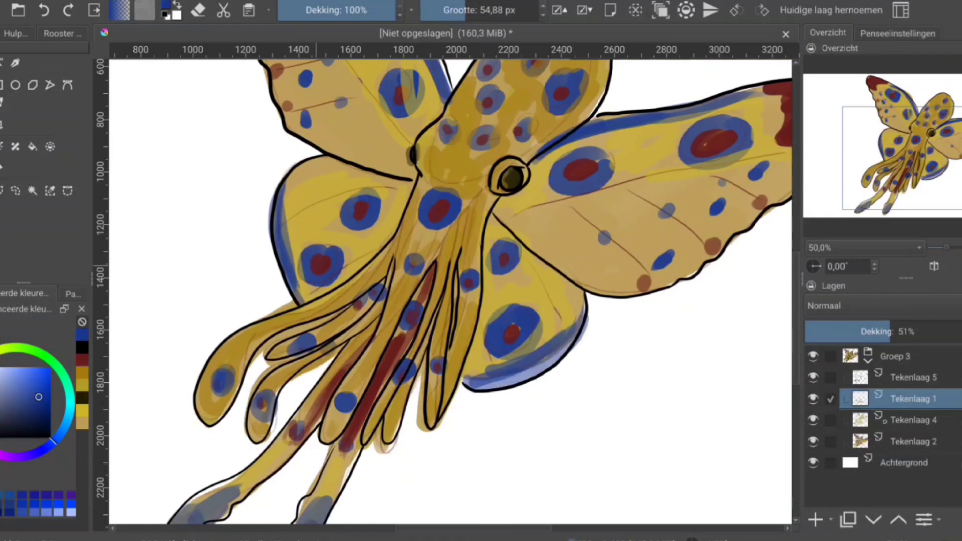
# Merge layer Tekenlaag 4 into the base-colour layer Tekenlaag 2
pyautogui.press('pagedown')
pyautogui.rightClick(931, 421)
pyautogui.click(774, 120)
pyautogui.rightClick(916, 420)
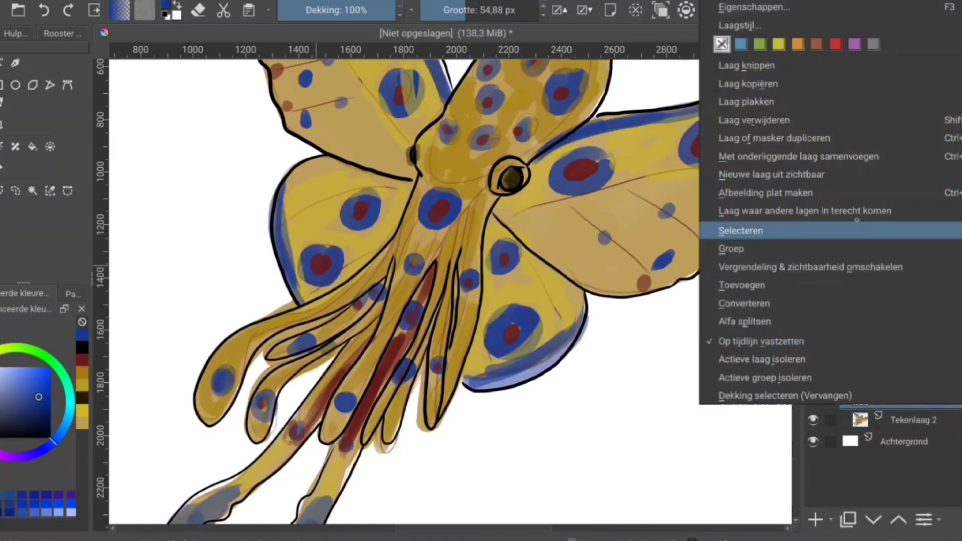
pyautogui.press('Escape')
# Erase the colour that spills outside the tentacle outlines on the base-colour layer
pyautogui.moveTo(328, 355); pyautogui.dragTo(314, 367)
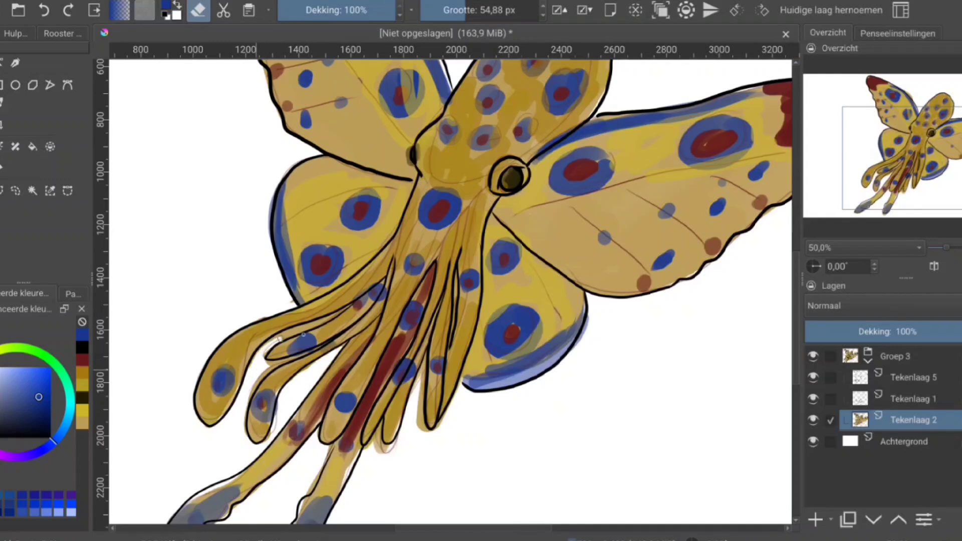
pyautogui.moveTo(248, 401); pyautogui.dragTo(261, 371)
pyautogui.moveTo(381, 433)
pyautogui.mouseDown()
pyautogui.moveTo(418, 361)
pyautogui.moveTo(560, 186)
pyautogui.mouseUp()
# Add the line-art layer to the layer selection and hide the sketch layer Tekenlaag 1
pyautogui.keyDown('ctrl'); pyautogui.click(907, 377); pyautogui.keyUp('ctrl')
pyautogui.moveTo(528, 273); pyautogui.dragTo(269, 494)
pyautogui.click(812, 399)
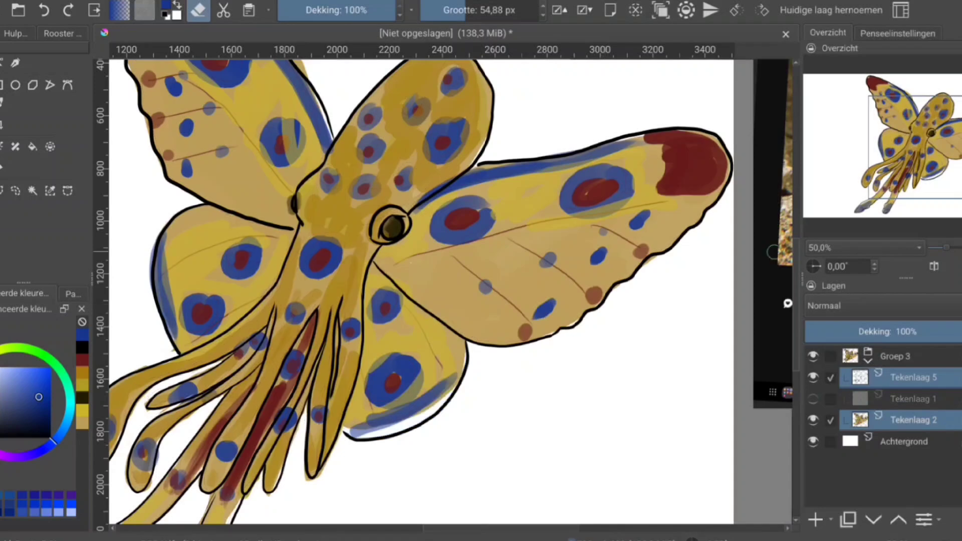
# Switch back from erasing to painting and repaint the dark blue bands along the outer edges of all four wings
pyautogui.moveTo(348, 75); pyautogui.dragTo(511, 256)
pyautogui.press('e')
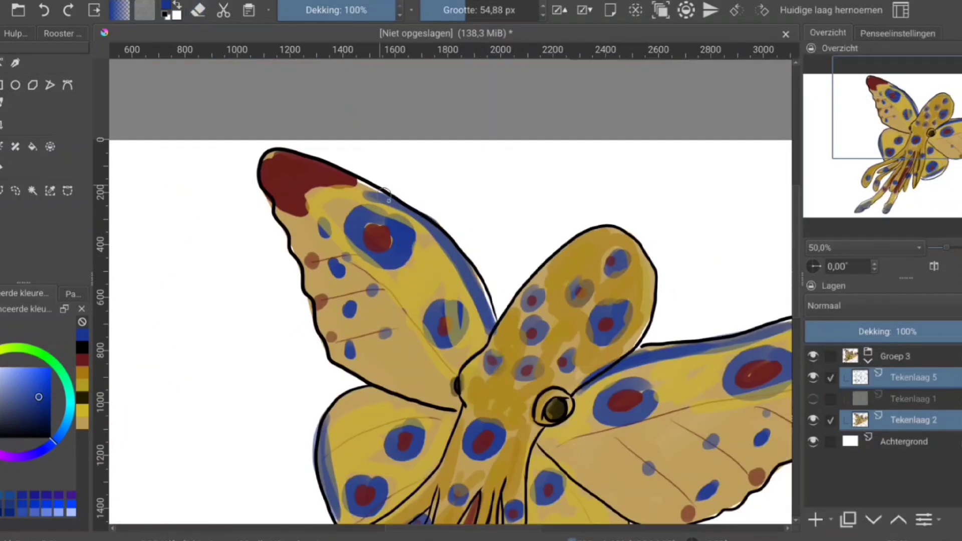
pyautogui.moveTo(688, 316)
pyautogui.mouseDown()
pyautogui.moveTo(477, 299)
pyautogui.moveTo(577, 60)
pyautogui.mouseUp()
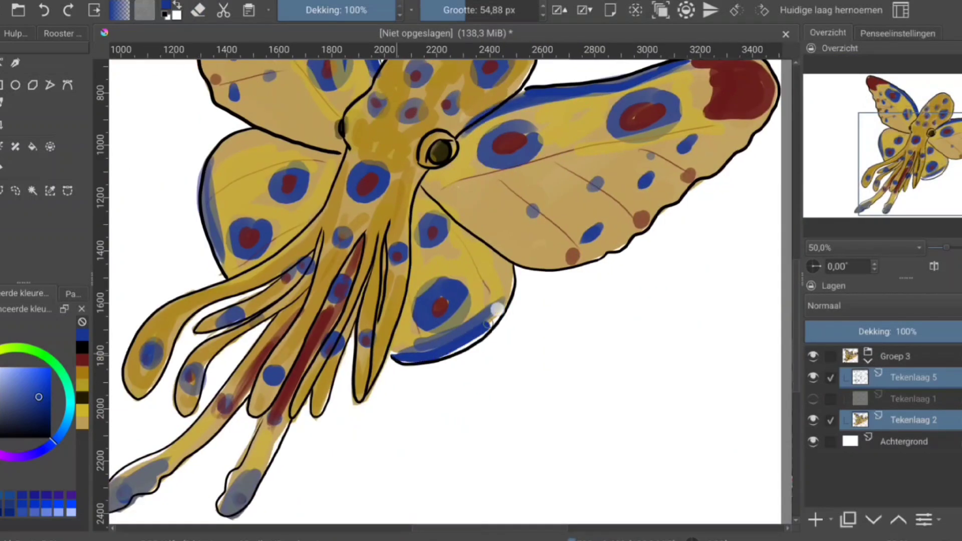
pyautogui.moveTo(225, 151); pyautogui.dragTo(321, 318)
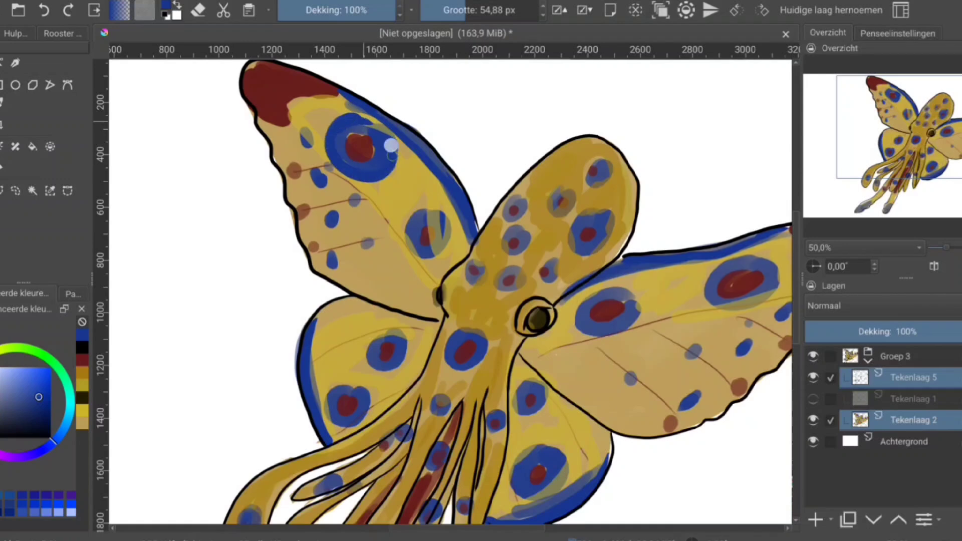
# Repaint the spots on the head, upper wings and body as solid dark blue rings and add small ones on the tentacles
pyautogui.moveTo(729, 263); pyautogui.dragTo(648, 279)
pyautogui.moveTo(517, 175); pyautogui.dragTo(514, 176)
pyautogui.moveTo(509, 225); pyautogui.dragTo(476, 204)
pyautogui.moveTo(437, 212); pyautogui.dragTo(434, 241)
pyautogui.moveTo(466, 272); pyautogui.dragTo(464, 273)
pyautogui.moveTo(396, 277); pyautogui.dragTo(393, 278)
pyautogui.moveTo(437, 294); pyautogui.dragTo(457, 177)
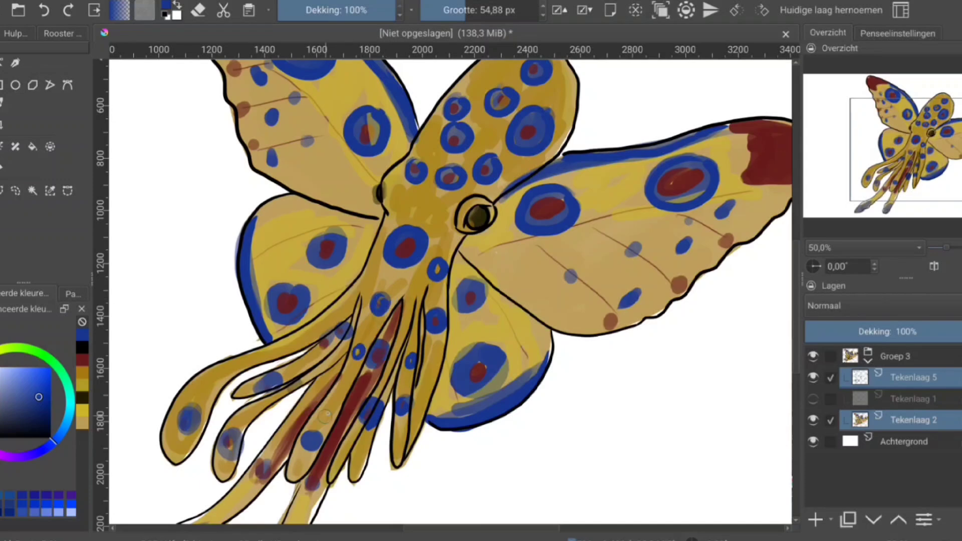
# Paint more dark blue spots and rings along the tentacles, including the tips of the two long ones
pyautogui.moveTo(324, 415); pyautogui.dragTo(328, 412)
pyautogui.moveTo(350, 307); pyautogui.dragTo(347, 307)
pyautogui.moveTo(371, 265); pyautogui.dragTo(369, 265)
pyautogui.moveTo(191, 421); pyautogui.dragTo(228, 443)
pyautogui.moveTo(272, 383); pyautogui.dragTo(269, 384)
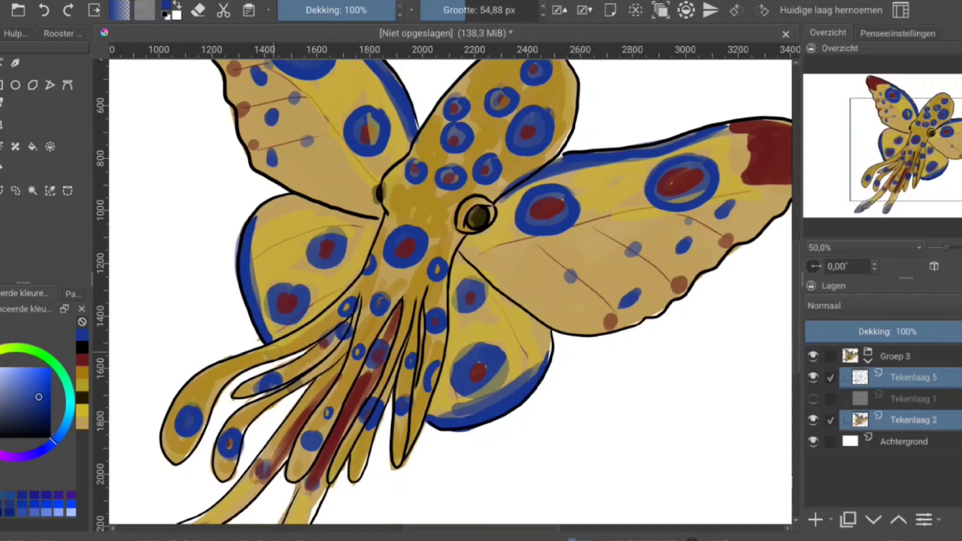
pyautogui.moveTo(451, 276)
pyautogui.mouseDown()
pyautogui.moveTo(559, 355)
pyautogui.moveTo(583, 146)
pyautogui.mouseUp()
pyautogui.moveTo(295, 425); pyautogui.dragTo(293, 426)
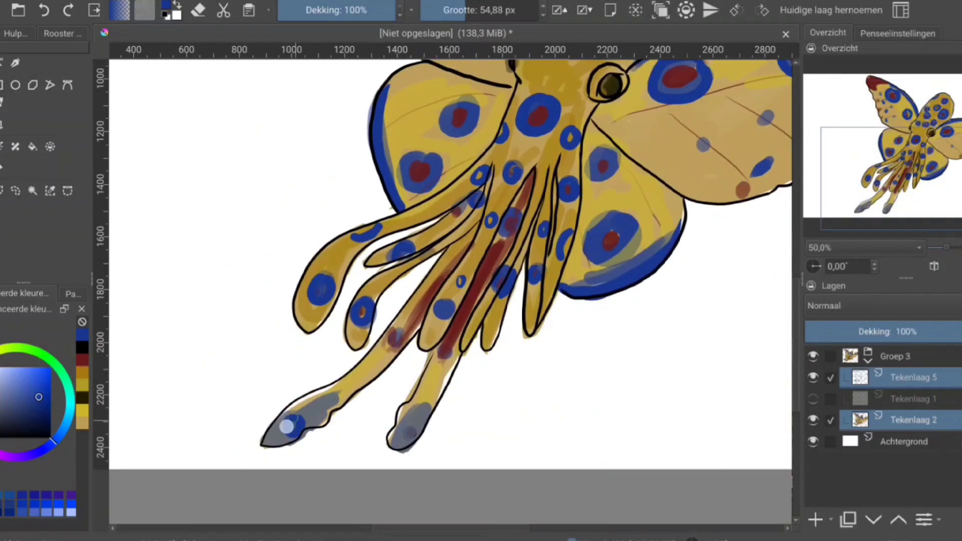
pyautogui.moveTo(412, 428); pyautogui.dragTo(409, 430)
# Fill the two stripes between the tentacles with dark red and dab dark red centres into the tentacle spots
pyautogui.moveTo(474, 238)
pyautogui.mouseDown()
pyautogui.moveTo(408, 313)
pyautogui.moveTo(451, 261)
pyautogui.mouseUp()
pyautogui.moveTo(531, 186); pyautogui.dragTo(496, 257)
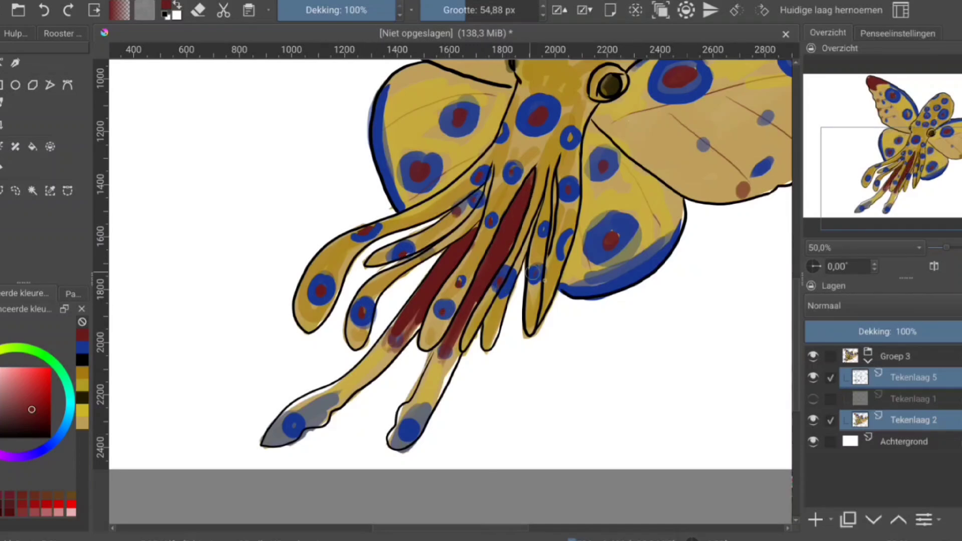
pyautogui.moveTo(351, 362); pyautogui.dragTo(253, 423)
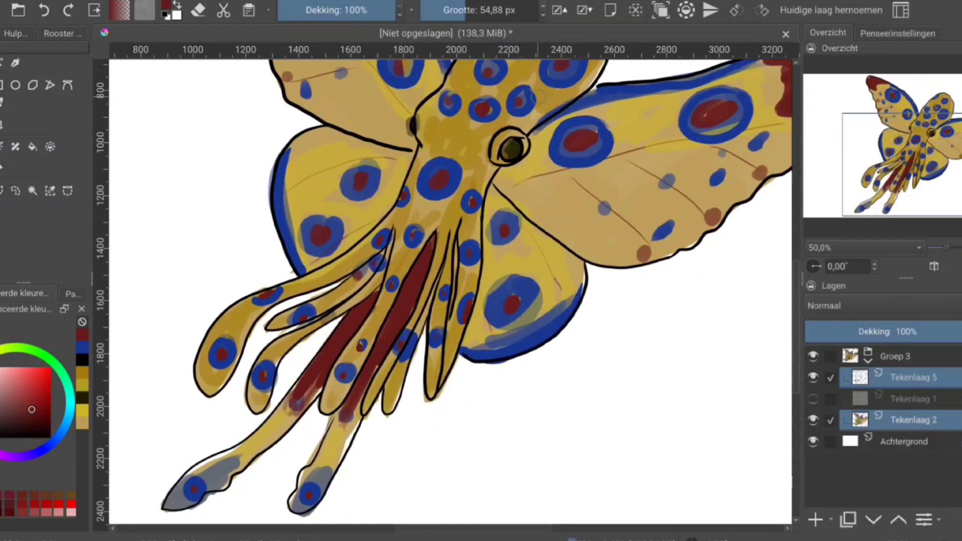
# Paint dark red centres into the head and upper-wing spots and fill both upper wing tips out to the outline
pyautogui.moveTo(533, 98); pyautogui.dragTo(471, 249)
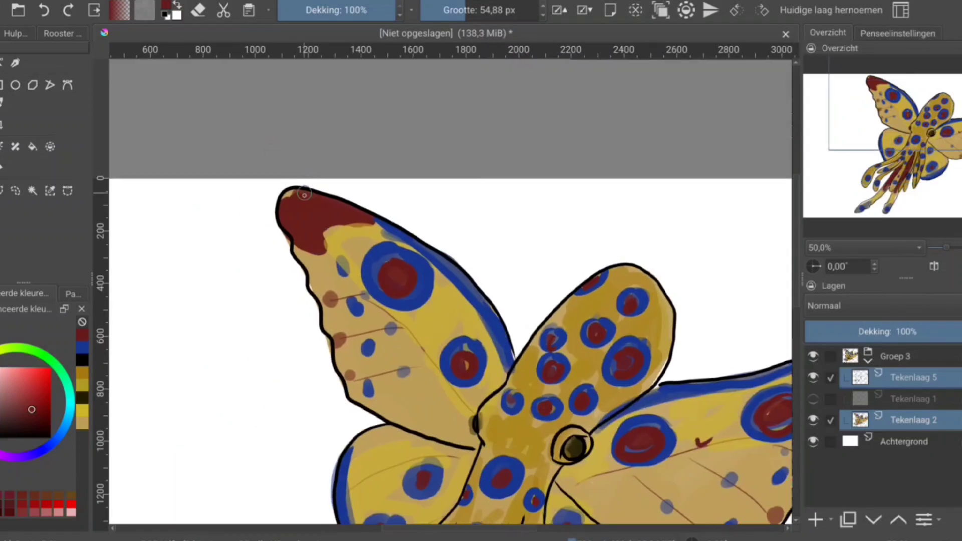
pyautogui.moveTo(428, 214); pyautogui.dragTo(366, 357)
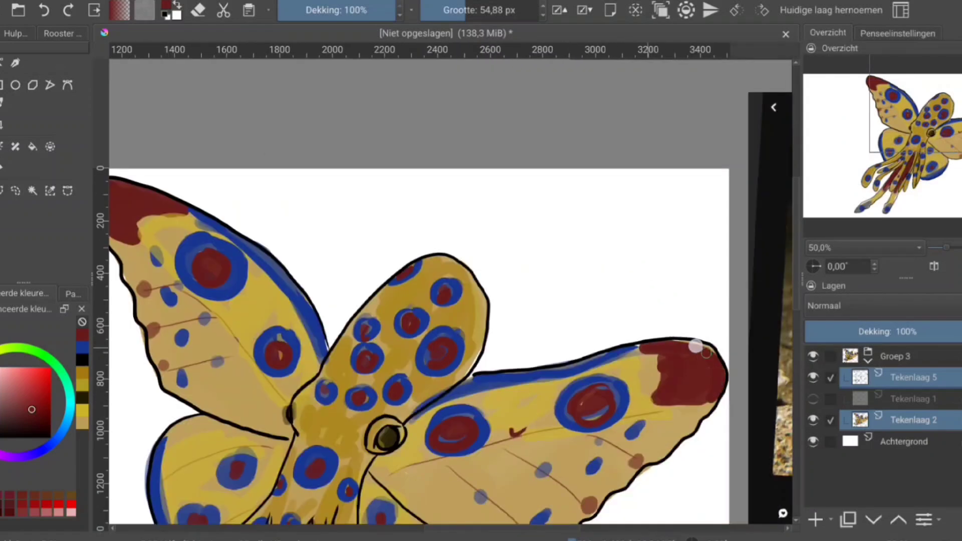
pyautogui.moveTo(696, 346); pyautogui.dragTo(710, 248)
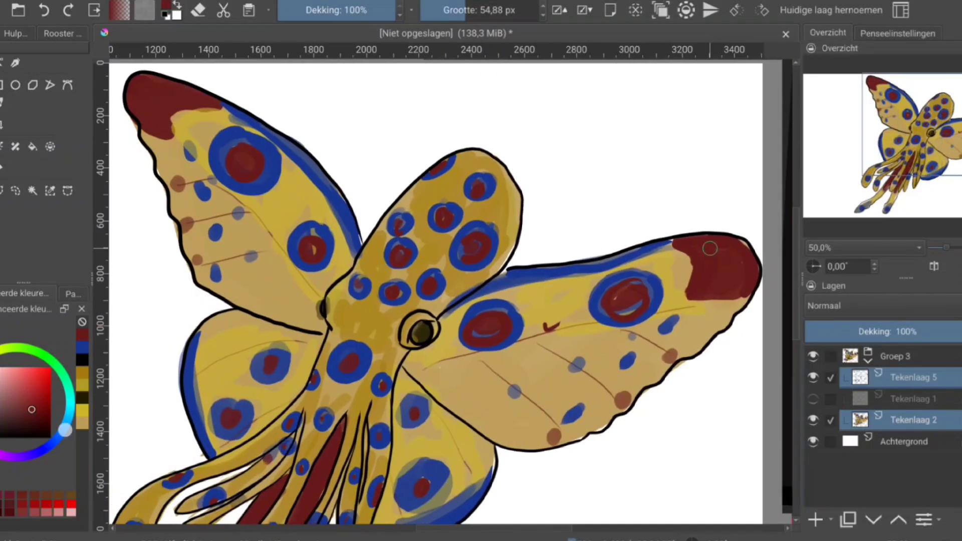
# Group the selected line-art and colour layers and set the brush to light blue at 27.01 px
pyautogui.click(24, 375)
pyautogui.hotkey('ctrl', 'g')
pyautogui.press('[')
pyautogui.press('[')
pyautogui.press('[')
# Paint light blue rings inside the spots on the right upper wing and the head
pyautogui.moveTo(596, 301)
pyautogui.mouseDown()
pyautogui.moveTo(644, 281)
pyautogui.moveTo(601, 308)
pyautogui.mouseUp()
pyautogui.moveTo(471, 330); pyautogui.dragTo(506, 315)
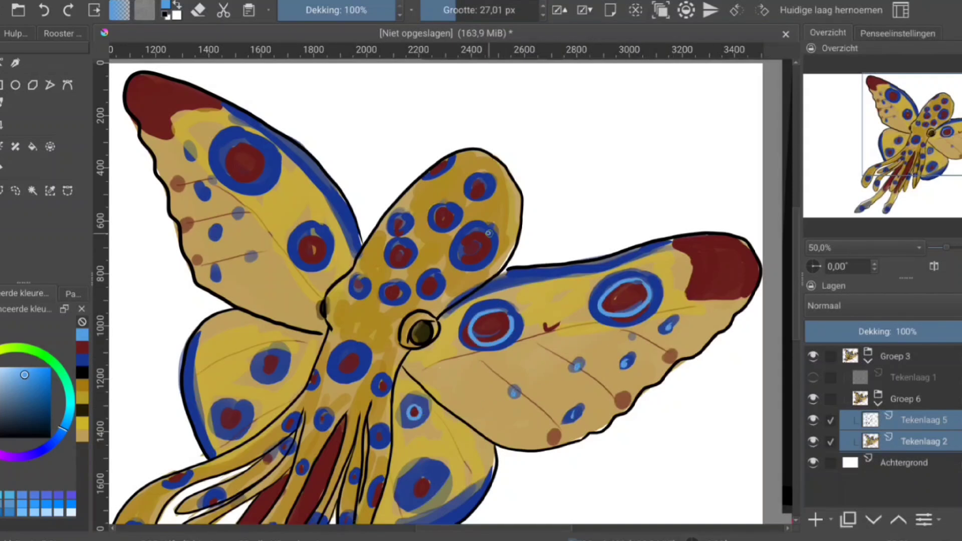
pyautogui.moveTo(482, 236); pyautogui.dragTo(485, 243)
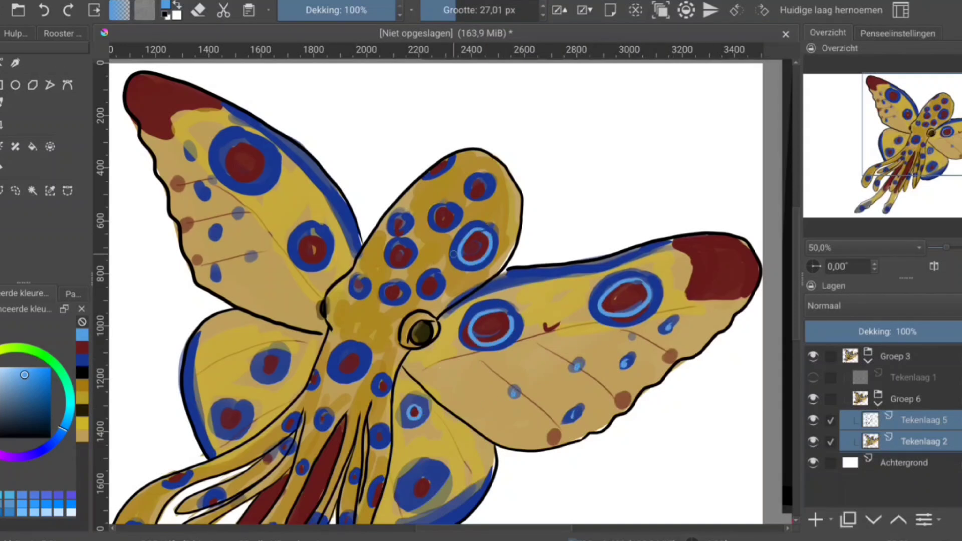
pyautogui.moveTo(489, 187); pyautogui.dragTo(473, 184)
pyautogui.moveTo(448, 160); pyautogui.dragTo(432, 173)
pyautogui.moveTo(453, 213); pyautogui.dragTo(437, 221)
pyautogui.moveTo(398, 286); pyautogui.dragTo(390, 290)
pyautogui.moveTo(362, 283); pyautogui.dragTo(355, 287)
pyautogui.moveTo(359, 286); pyautogui.dragTo(441, 325)
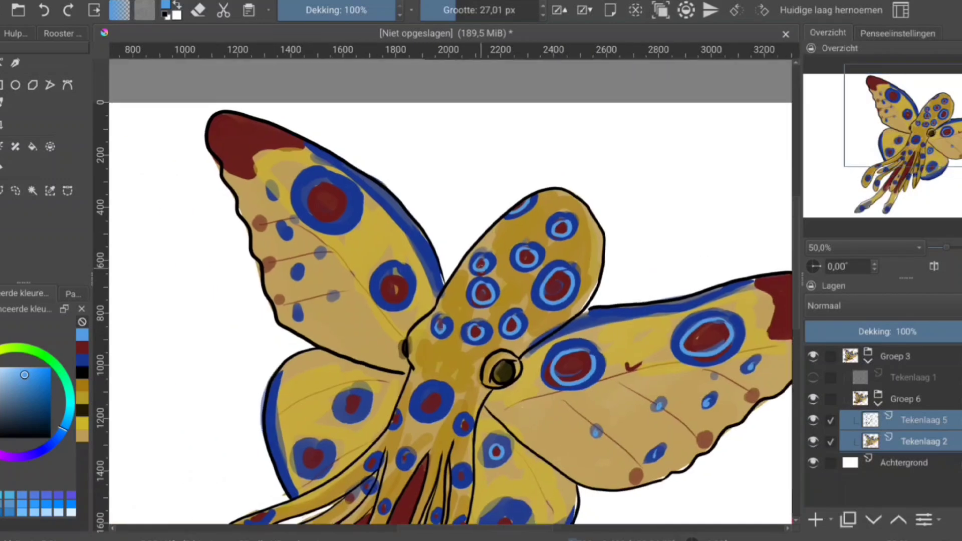
# Paint light blue rings and dabs inside the spots on the left upper wing
pyautogui.moveTo(401, 279); pyautogui.dragTo(386, 281)
pyautogui.moveTo(335, 196); pyautogui.dragTo(319, 198)
pyautogui.moveTo(271, 191); pyautogui.dragTo(274, 195)
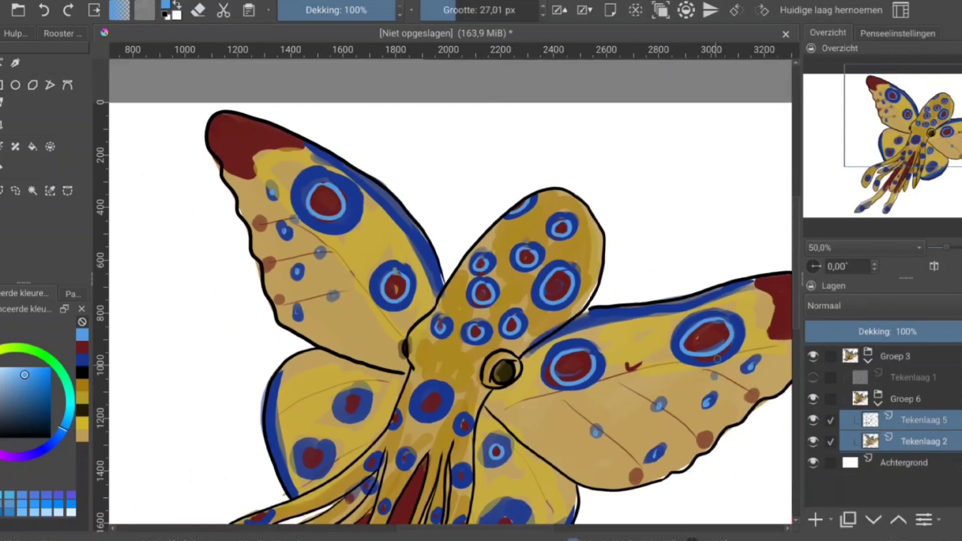
# Paint light blue rings inside the spots on the body, lower wings and tentacles
pyautogui.moveTo(433, 391)
pyautogui.mouseDown()
pyautogui.moveTo(426, 250)
pyautogui.moveTo(420, 261)
pyautogui.mouseUp()
pyautogui.moveTo(461, 281); pyautogui.dragTo(452, 288)
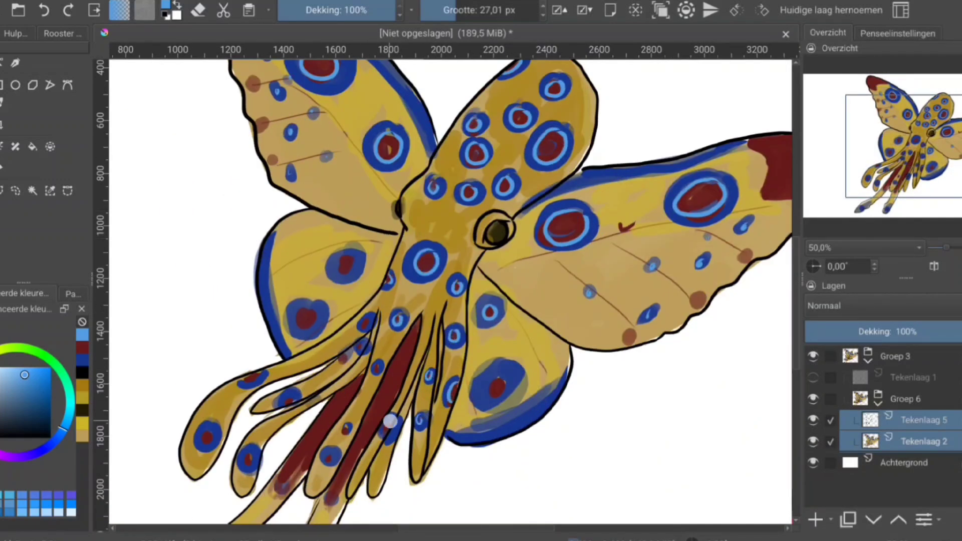
pyautogui.moveTo(374, 321); pyautogui.dragTo(364, 326)
pyautogui.moveTo(352, 259); pyautogui.dragTo(341, 266)
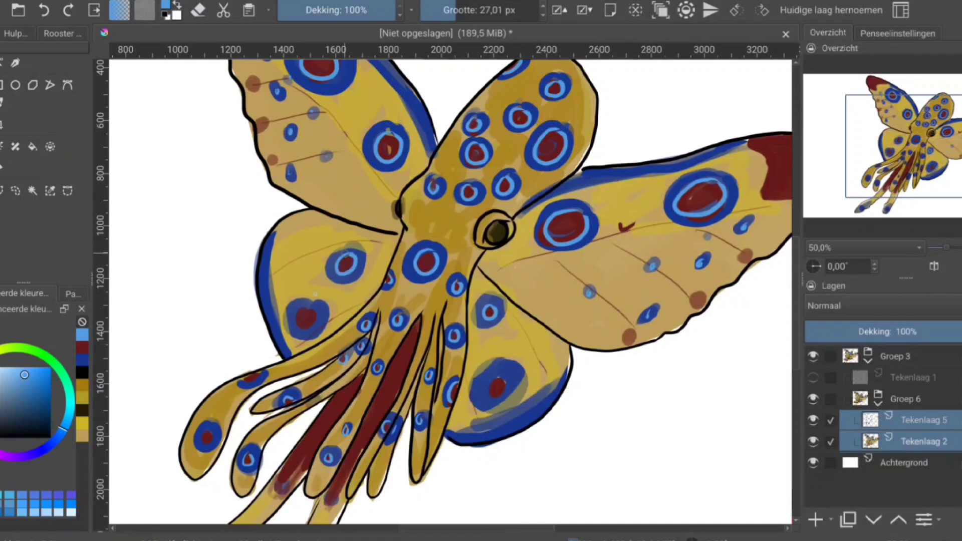
pyautogui.moveTo(204, 432); pyautogui.dragTo(206, 433)
pyautogui.moveTo(206, 434)
pyautogui.mouseDown()
pyautogui.moveTo(152, 343)
pyautogui.moveTo(331, 310)
pyautogui.mouseUp()
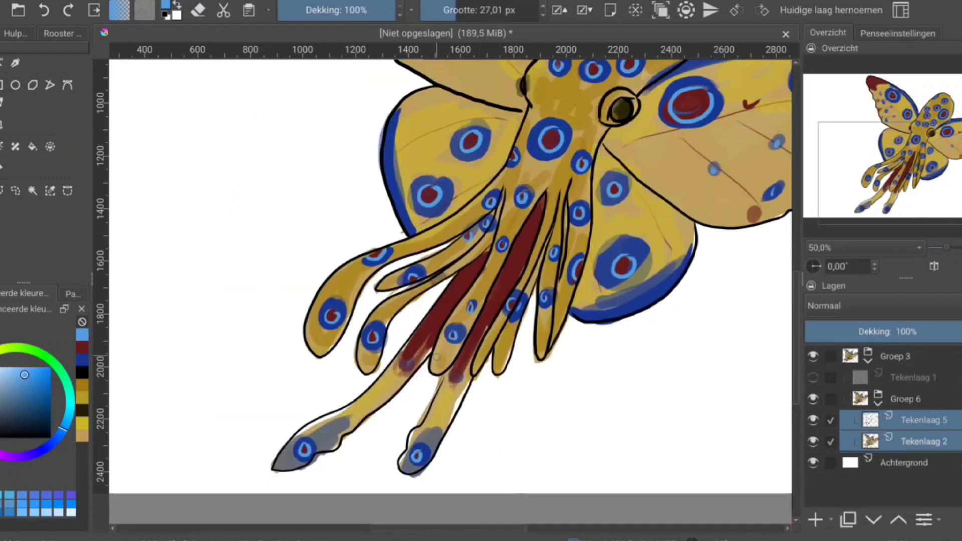
pyautogui.moveTo(436, 357); pyautogui.dragTo(311, 454)
# Paint light blue highlights along the inner side of the dark blue bands on the wings
pyautogui.moveTo(280, 197); pyautogui.dragTo(270, 250)
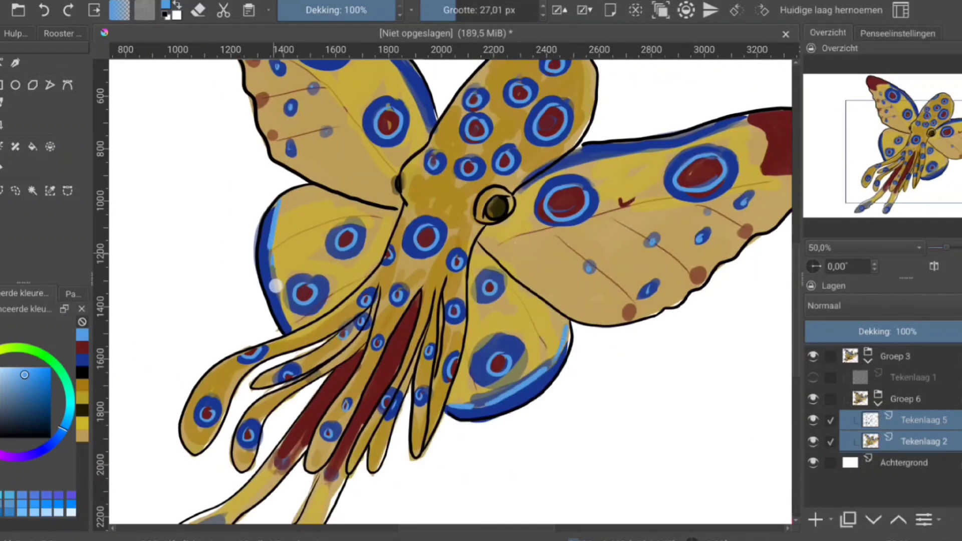
pyautogui.moveTo(275, 285); pyautogui.dragTo(230, 293)
pyautogui.moveTo(300, 76)
pyautogui.mouseDown()
pyautogui.moveTo(373, 110)
pyautogui.moveTo(420, 166)
pyautogui.mouseUp()
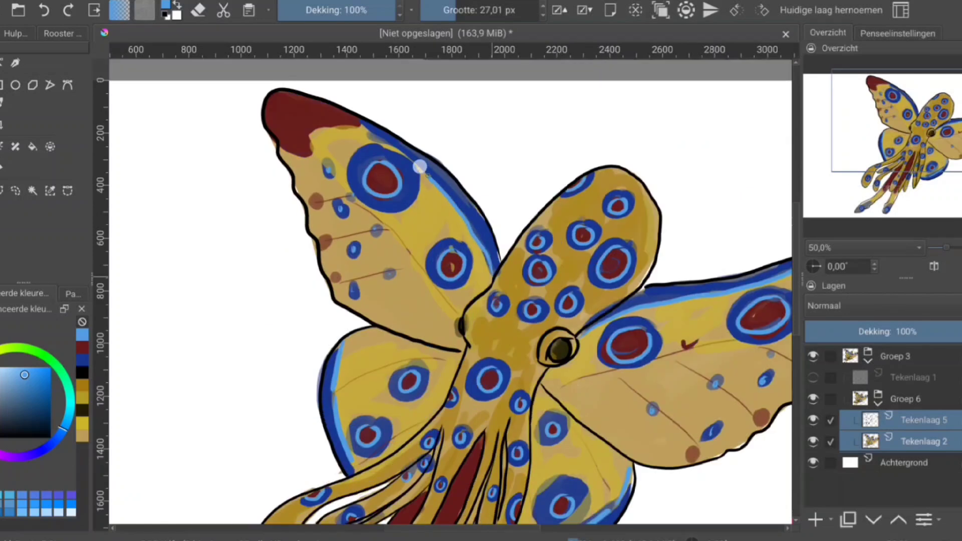
# Paint a light blue line along the main vein of both upper wings
pyautogui.moveTo(315, 163); pyautogui.dragTo(343, 192)
pyautogui.moveTo(500, 252); pyautogui.dragTo(395, 267)
pyautogui.moveTo(516, 393); pyautogui.dragTo(737, 343)
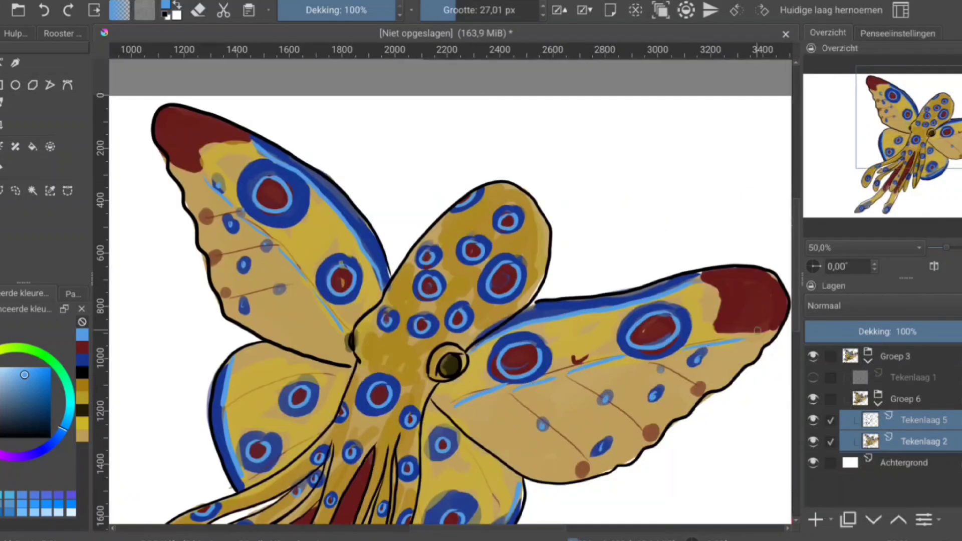
# Dab a small pale blue highlight into the right eye
pyautogui.moveTo(652, 351)
pyautogui.mouseDown()
pyautogui.moveTo(744, 258)
pyautogui.moveTo(758, 224)
pyautogui.mouseUp()
pyautogui.click(549, 229)
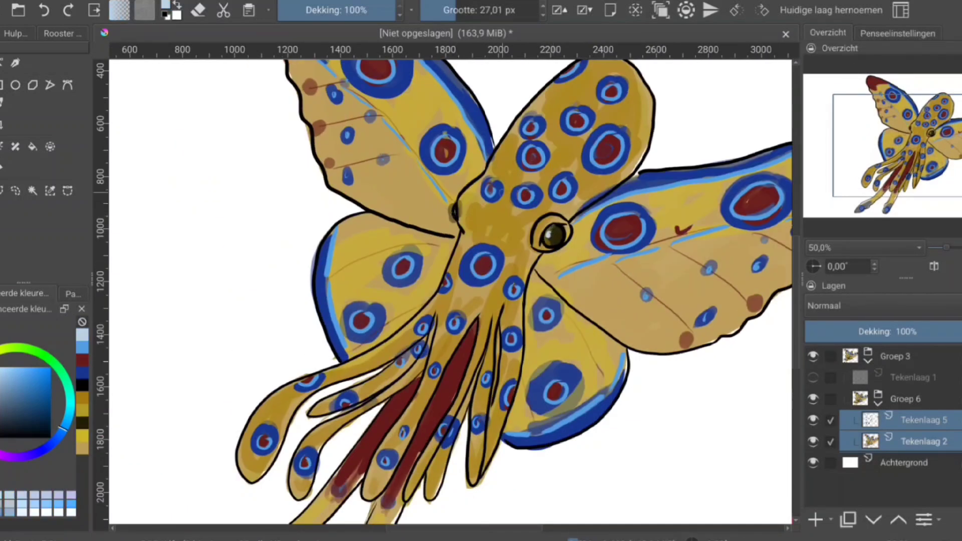
# Add a new paint layer above the line art inside Groep 6 and set the brush to black at 8.84 px
pyautogui.hotkey('ctrl', 'g')
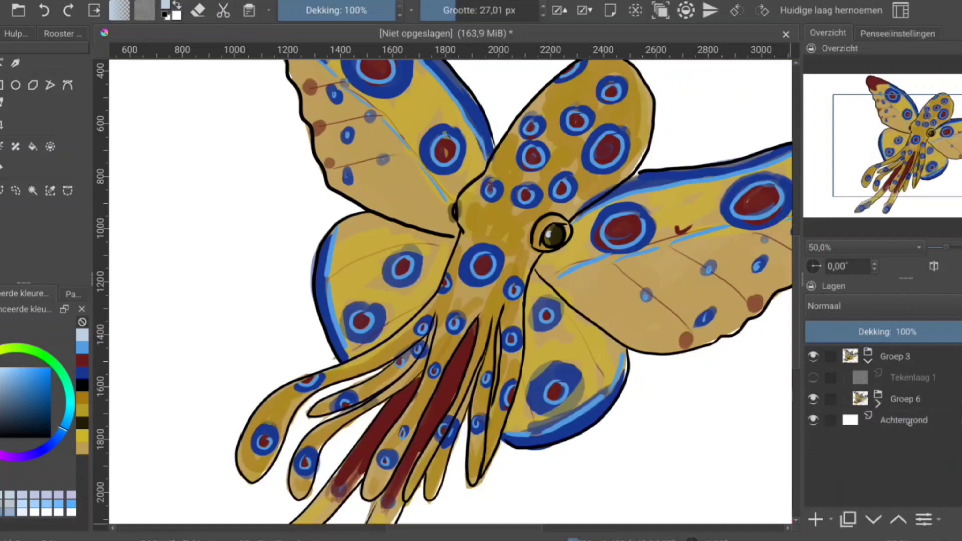
pyautogui.hotkey('ctrl', 'z')
pyautogui.click(815, 520)
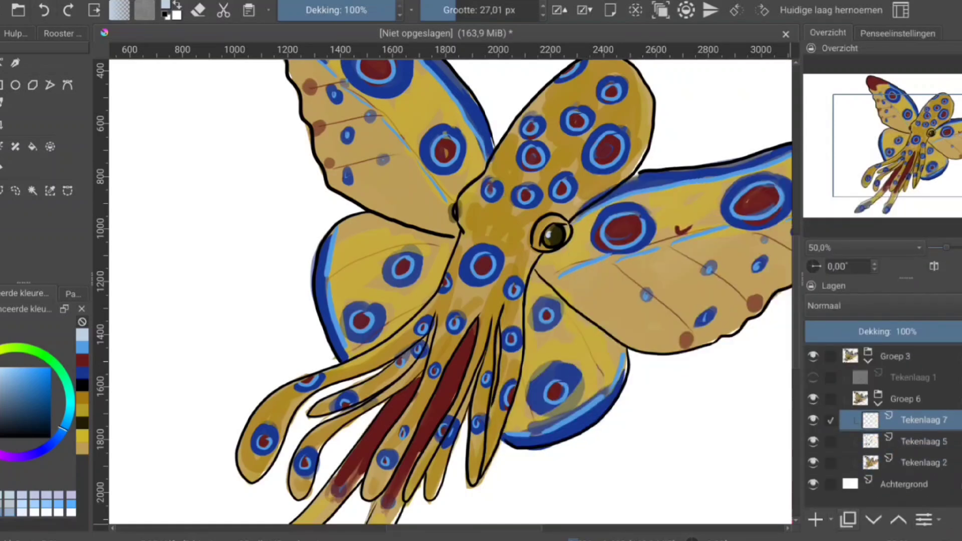
pyautogui.press('d')
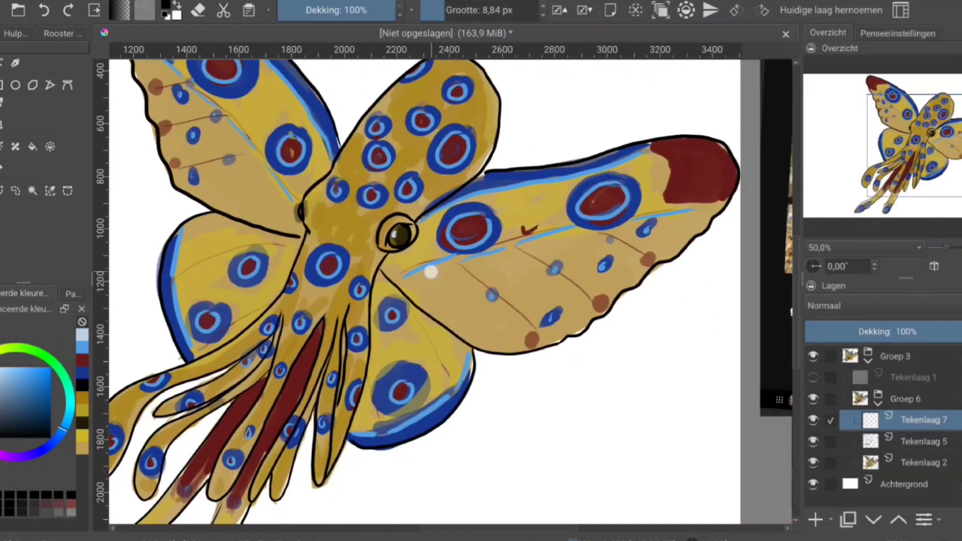
# Draw thin black veins across the upper and lower wings and small suckers along the tentacles at 8.84 px
pyautogui.moveTo(430, 272); pyautogui.dragTo(511, 350)
pyautogui.moveTo(496, 259); pyautogui.dragTo(544, 295)
pyautogui.moveTo(559, 240); pyautogui.dragTo(591, 265)
pyautogui.moveTo(260, 162); pyautogui.dragTo(414, 248)
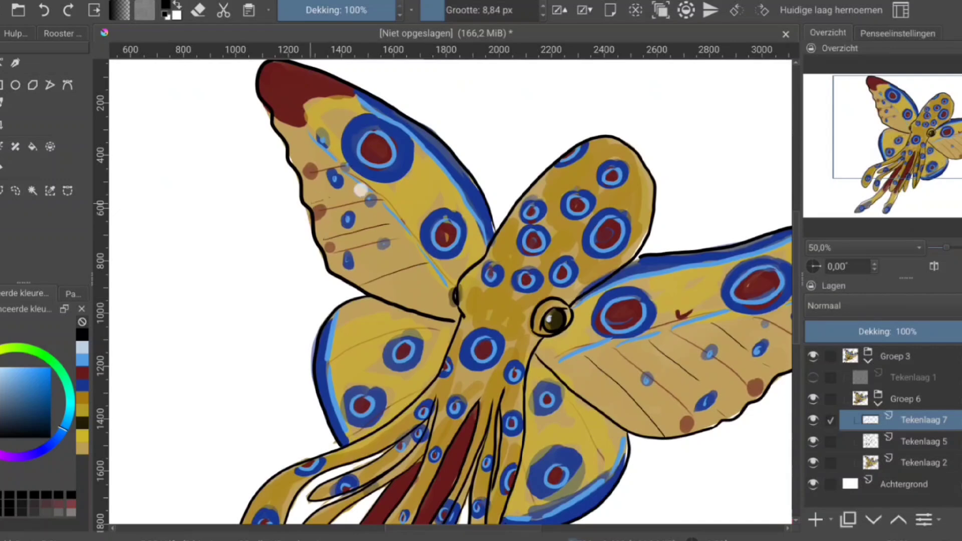
pyautogui.scroll(-3, 451, 291)
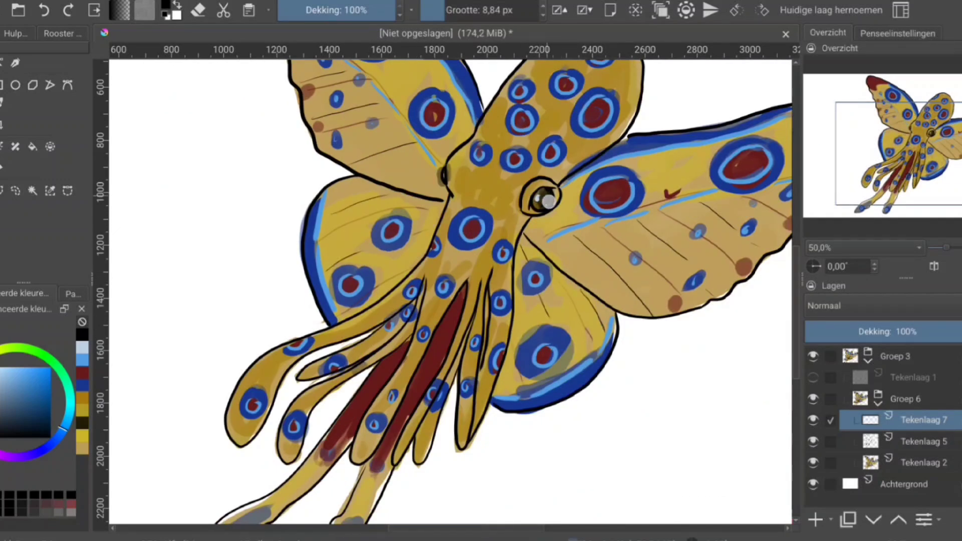
pyautogui.moveTo(300, 481); pyautogui.dragTo(469, 361)
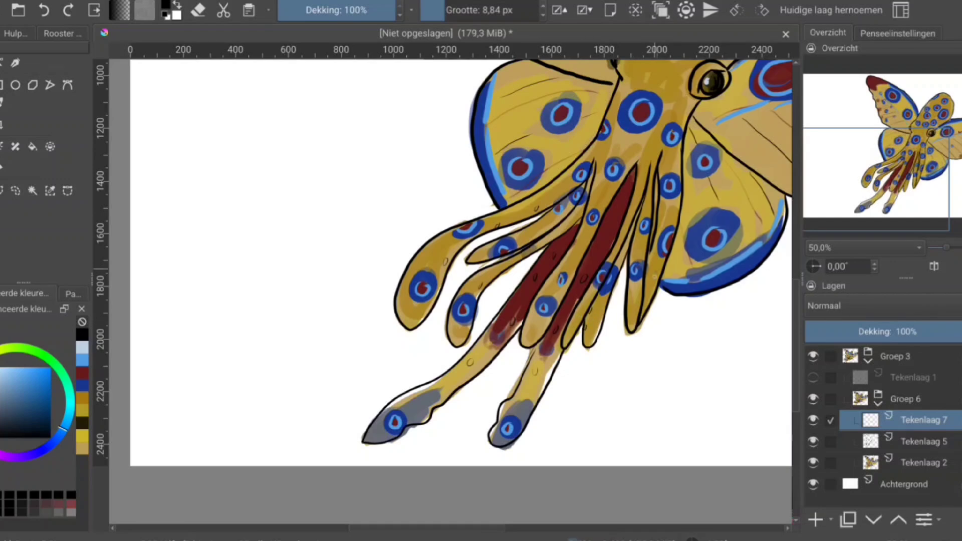
# Paint pale blue highlights along the head, body and tentacles at 46.67 px on a new layer in Lichter maken mode
pyautogui.moveTo(451, 290)
pyautogui.mouseDown()
pyautogui.moveTo(377, 333)
pyautogui.moveTo(260, 466)
pyautogui.mouseUp()
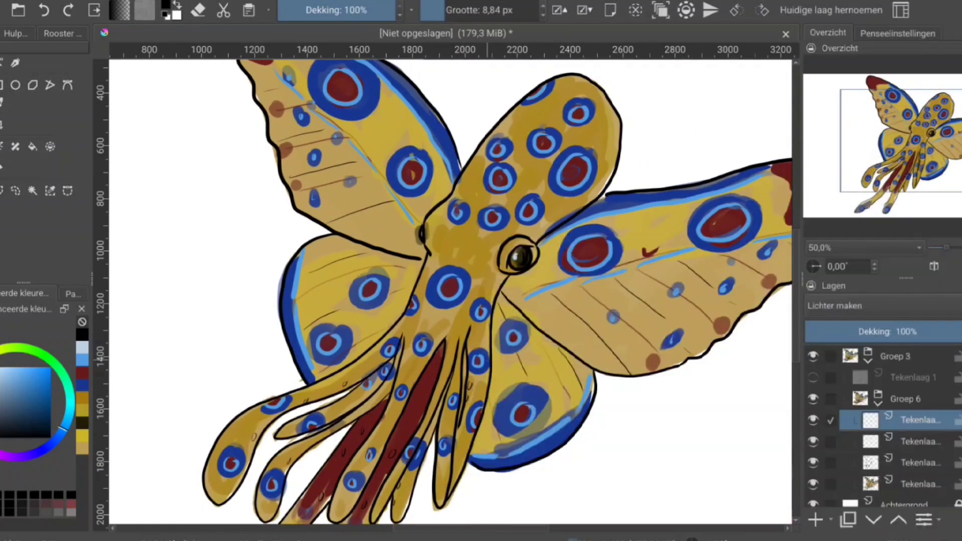
pyautogui.moveTo(552, 303); pyautogui.dragTo(653, 199)
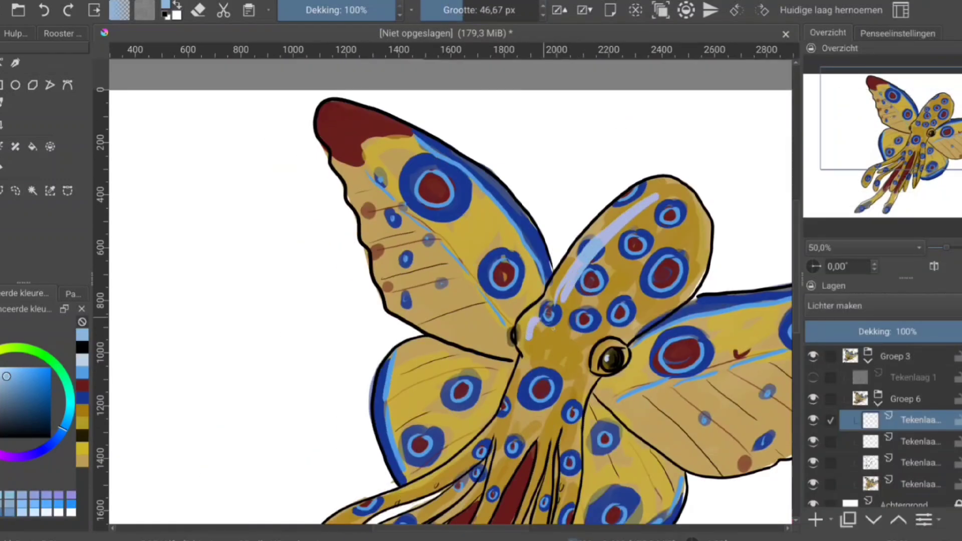
pyautogui.moveTo(451, 351); pyautogui.dragTo(470, 226)
pyautogui.moveTo(551, 241); pyautogui.dragTo(536, 298)
pyautogui.moveTo(493, 328); pyautogui.dragTo(351, 410)
pyautogui.moveTo(481, 376); pyautogui.dragTo(386, 466)
pyautogui.moveTo(463, 464); pyautogui.dragTo(531, 313)
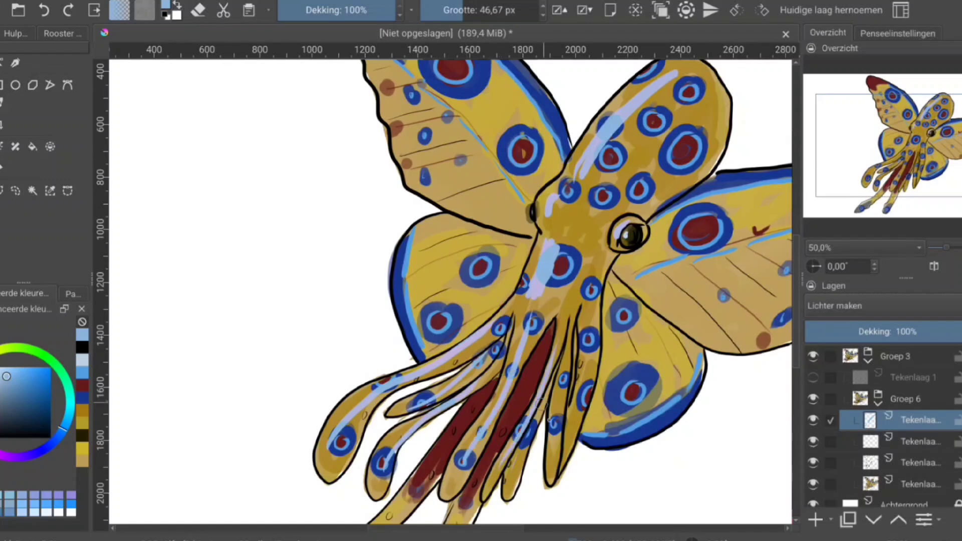
# Paint broad, pale blue highlight patches on the wings and the long red tentacles at 140.62 px with 70% opacity
pyautogui.moveTo(551, 450); pyautogui.dragTo(576, 330)
pyautogui.moveTo(395, 261); pyautogui.dragTo(467, 179)
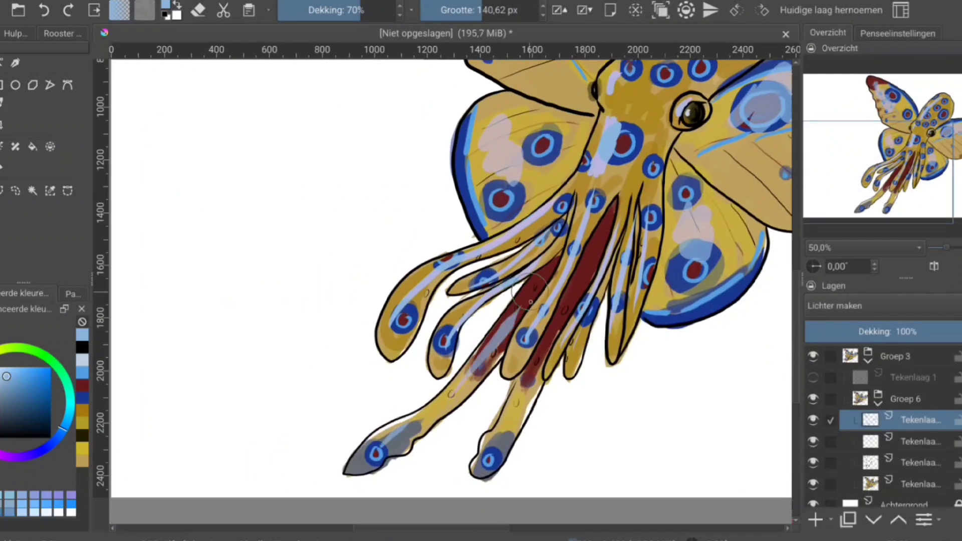
pyautogui.moveTo(516, 401); pyautogui.dragTo(578, 258)
# Soften the pale blue highlights on the tentacles, body and right lower wing with the blending brush
pyautogui.press('/')
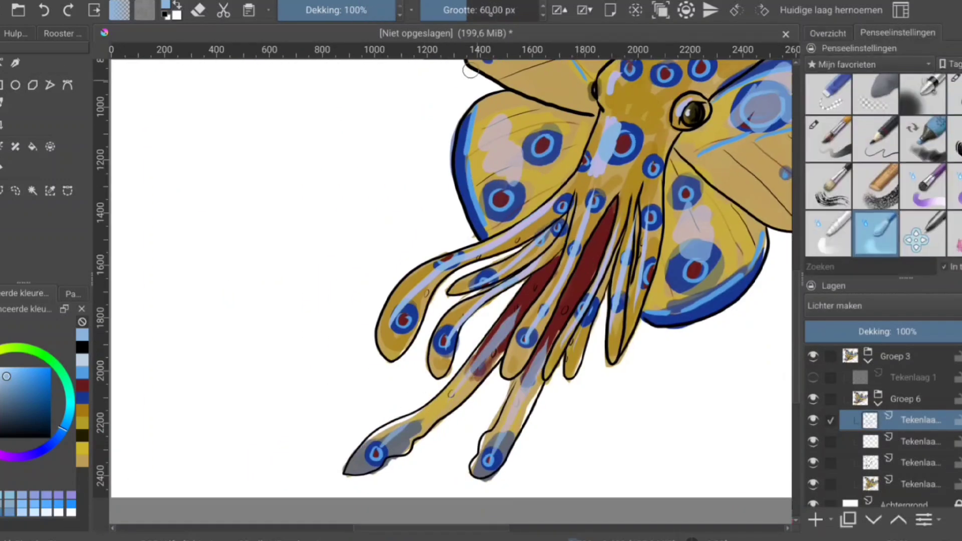
pyautogui.moveTo(390, 458); pyautogui.dragTo(531, 351)
pyautogui.moveTo(496, 451); pyautogui.dragTo(576, 216)
pyautogui.moveTo(421, 316)
pyautogui.mouseDown()
pyautogui.moveTo(591, 178)
pyautogui.moveTo(616, 120)
pyautogui.mouseUp()
pyautogui.moveTo(516, 185); pyautogui.dragTo(526, 150)
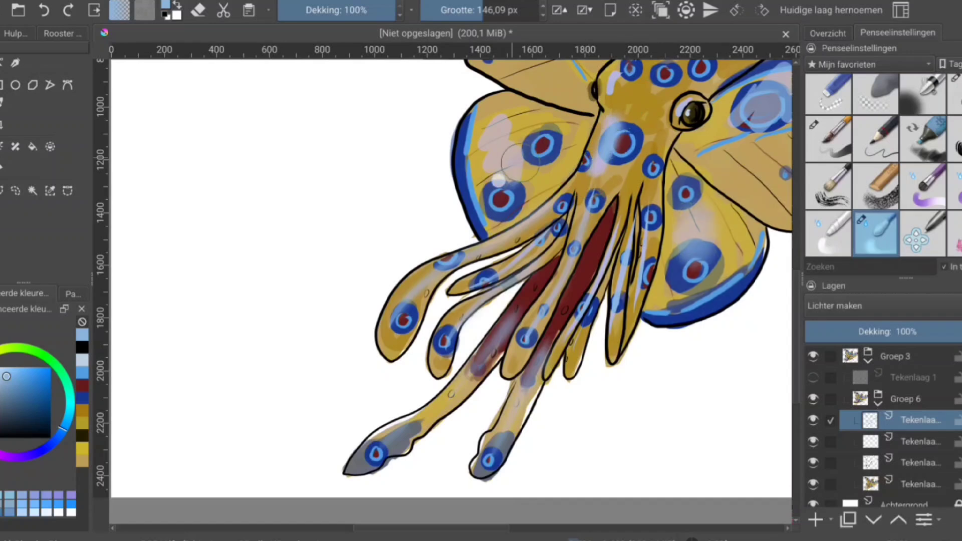
# Blend the remaining pale blue highlights on the left lower wing, head and both upper wings
pyautogui.click(828, 32)
pyautogui.scroll(-3, 451, 251)
pyautogui.moveTo(552, 241); pyautogui.dragTo(601, 185)
pyautogui.scroll(2, 350, 200)
pyautogui.moveTo(381, 210); pyautogui.dragTo(311, 166)
pyautogui.moveTo(478, 323)
pyautogui.mouseDown()
pyautogui.moveTo(615, 186)
pyautogui.moveTo(526, 271)
pyautogui.moveTo(511, 336)
pyautogui.mouseUp()
pyautogui.press('/')
pyautogui.moveTo(576, 236); pyautogui.dragTo(558, 283)
pyautogui.press('/')
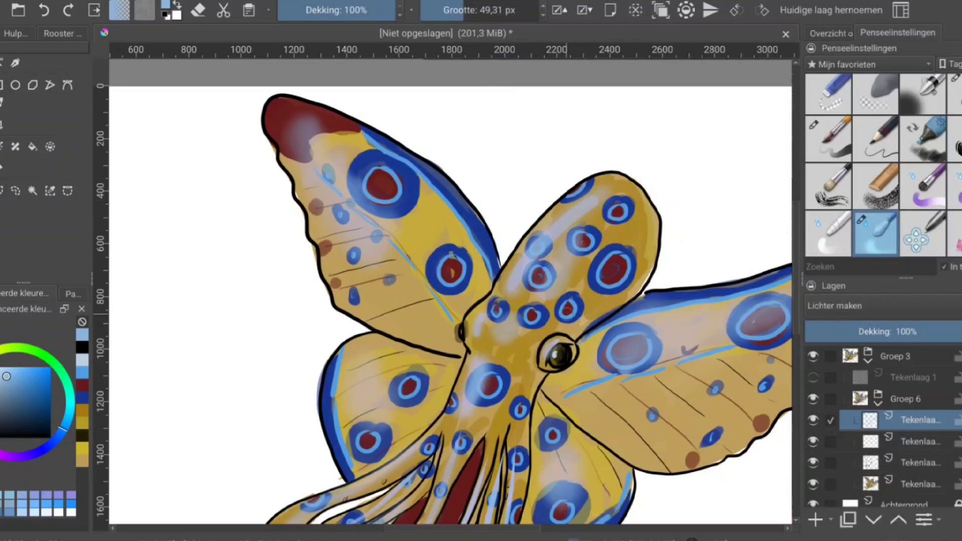
# Merge the thin vein layer into the line art layer directly below it
pyautogui.click(827, 33)
pyautogui.scroll(-3, 451, 291)
pyautogui.click(920, 484)
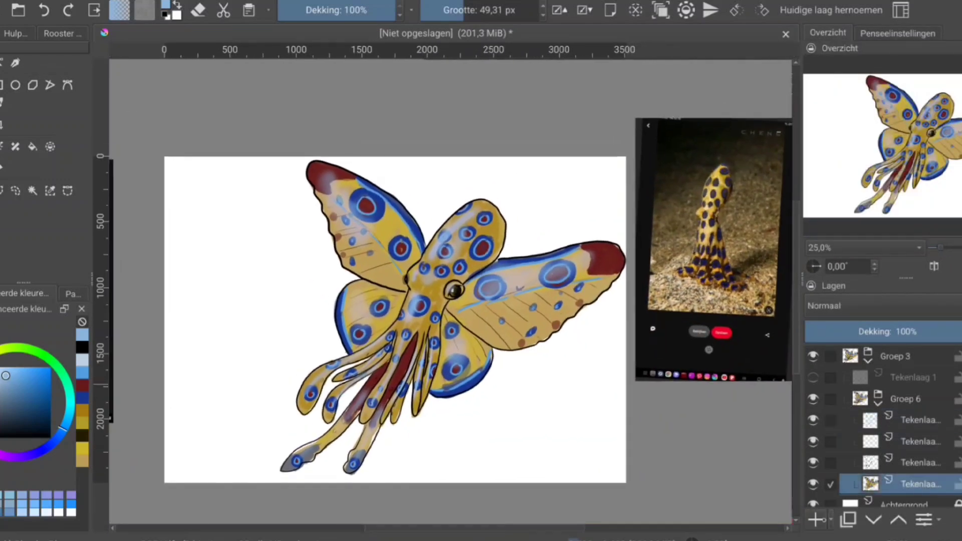
pyautogui.click(920, 441)
pyautogui.hotkey('ctrl', 'e')
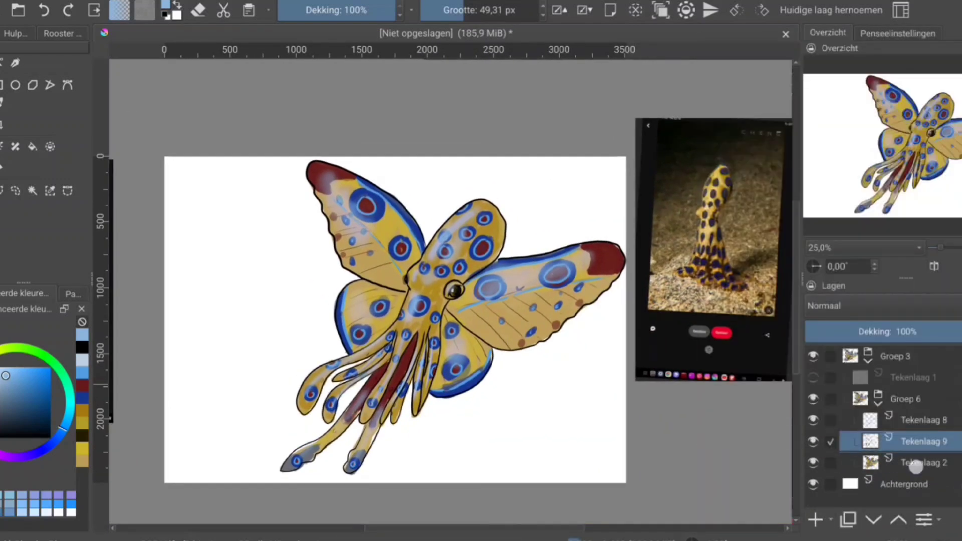
# Add a layer above Tekenlaag 2 and paint ochre texture over the head, body and tentacles with a 90 px textured brush
pyautogui.click(916, 463)
pyautogui.click(815, 519)
pyautogui.click(898, 33)
pyautogui.click(877, 185)
pyautogui.moveTo(481, 223)
pyautogui.mouseDown()
pyautogui.moveTo(426, 266)
pyautogui.moveTo(398, 399)
pyautogui.mouseUp()
# Add a layer above the highlights and dab pale blue texture on the head, body and tentacles at 90 px
pyautogui.click(915, 441)
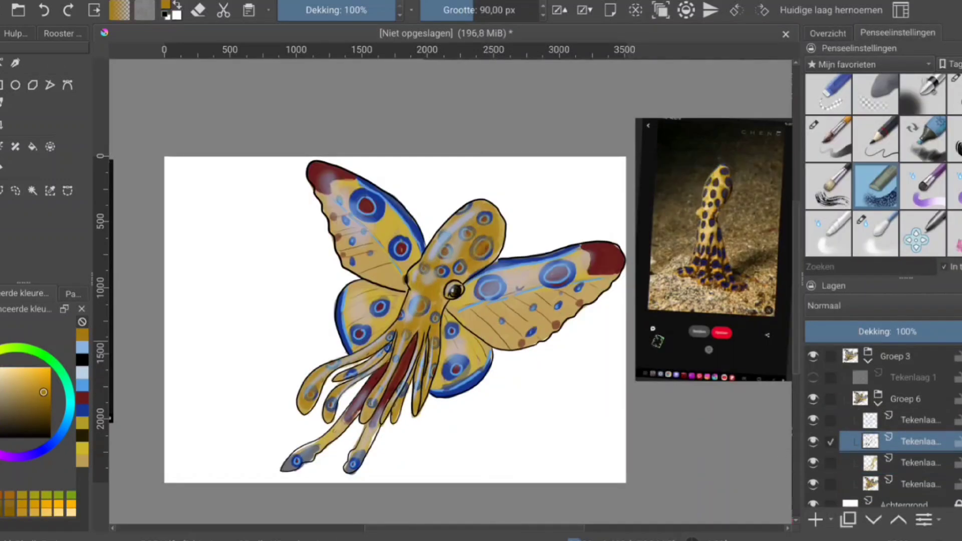
pyautogui.click(877, 233)
pyautogui.click(915, 420)
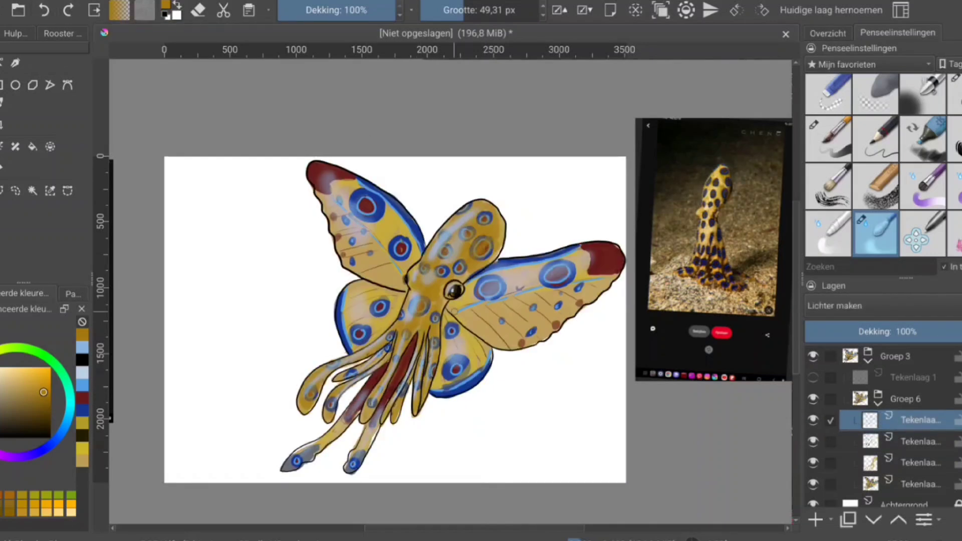
pyautogui.click(877, 185)
pyautogui.click(82, 373)
pyautogui.moveTo(483, 215)
pyautogui.mouseDown()
pyautogui.moveTo(470, 256)
pyautogui.moveTo(418, 282)
pyautogui.moveTo(423, 303)
pyautogui.mouseUp()
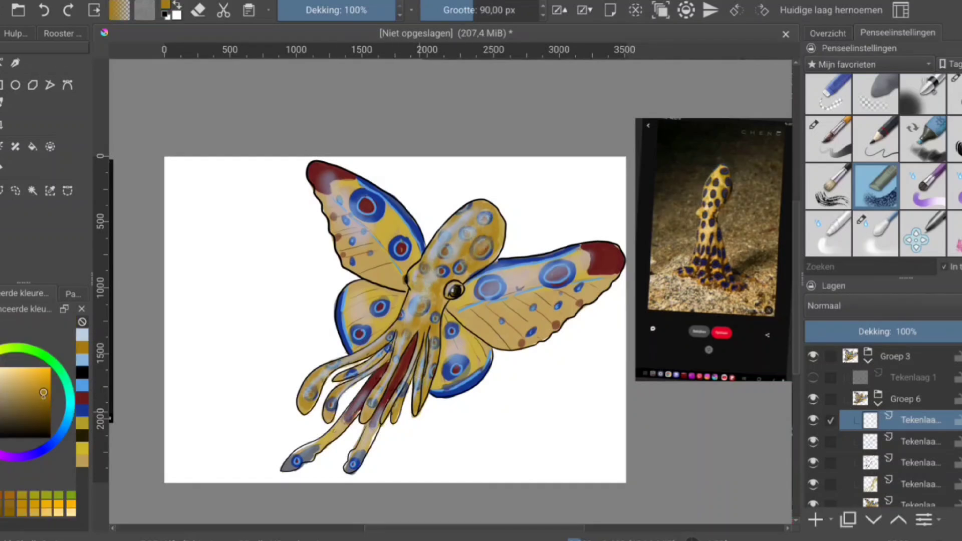
# Build up texture on the body, tentacles and wings with dark brown, pale blue and ochre at 90 px
pyautogui.keyDown('ctrl'); pyautogui.click(434, 300); pyautogui.keyUp('ctrl')
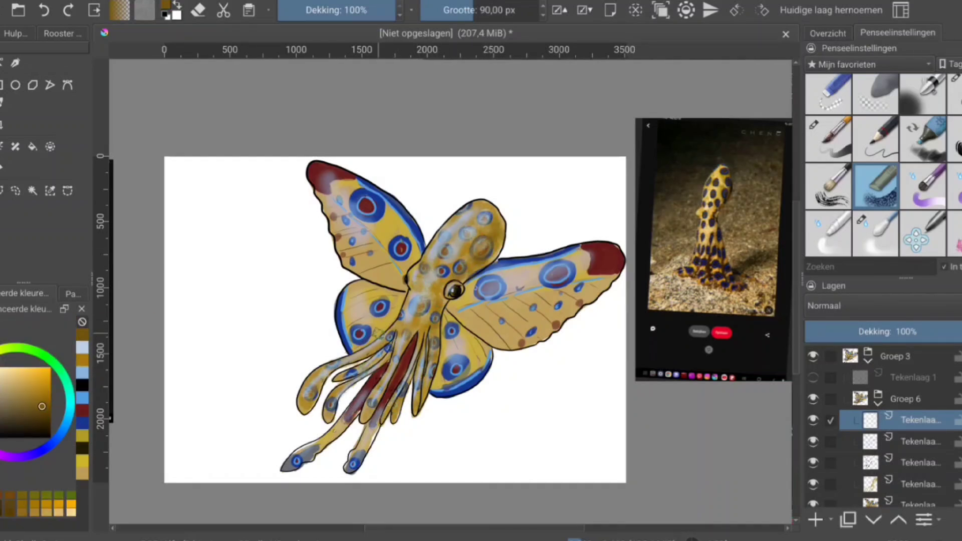
pyautogui.moveTo(444, 313)
pyautogui.mouseDown()
pyautogui.moveTo(447, 332)
pyautogui.moveTo(450, 313)
pyautogui.moveTo(480, 280)
pyautogui.mouseUp()
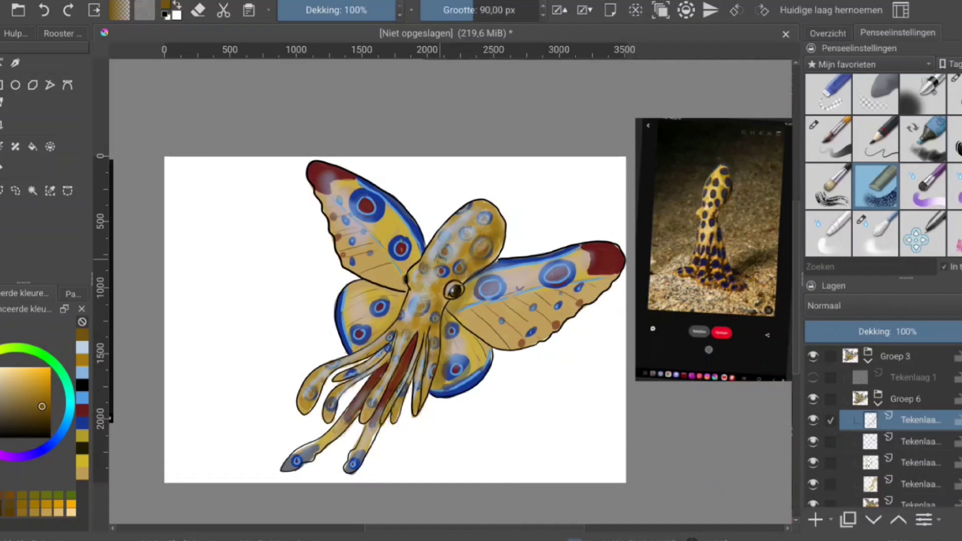
pyautogui.keyDown('ctrl'); pyautogui.click(473, 214); pyautogui.keyUp('ctrl')
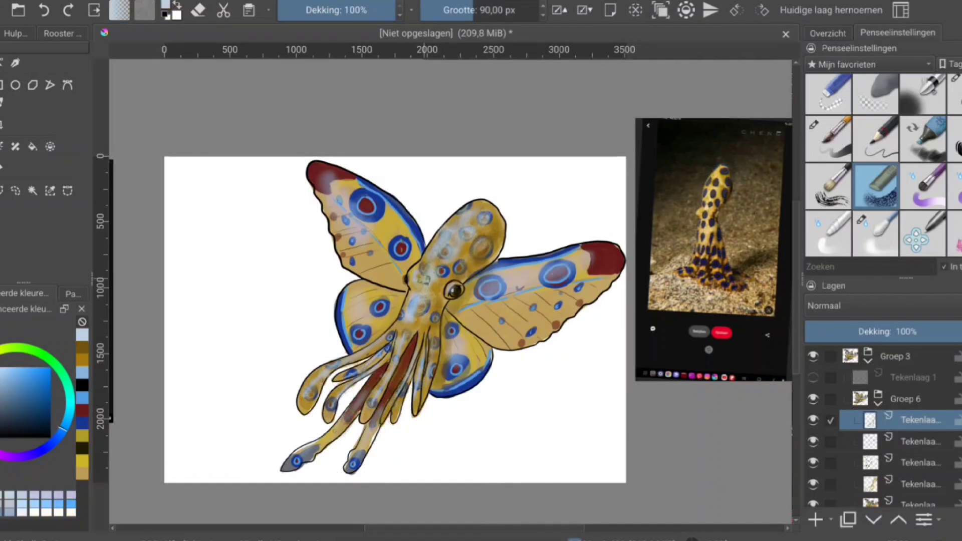
pyautogui.keyDown('ctrl'); pyautogui.click(423, 279); pyautogui.keyUp('ctrl')
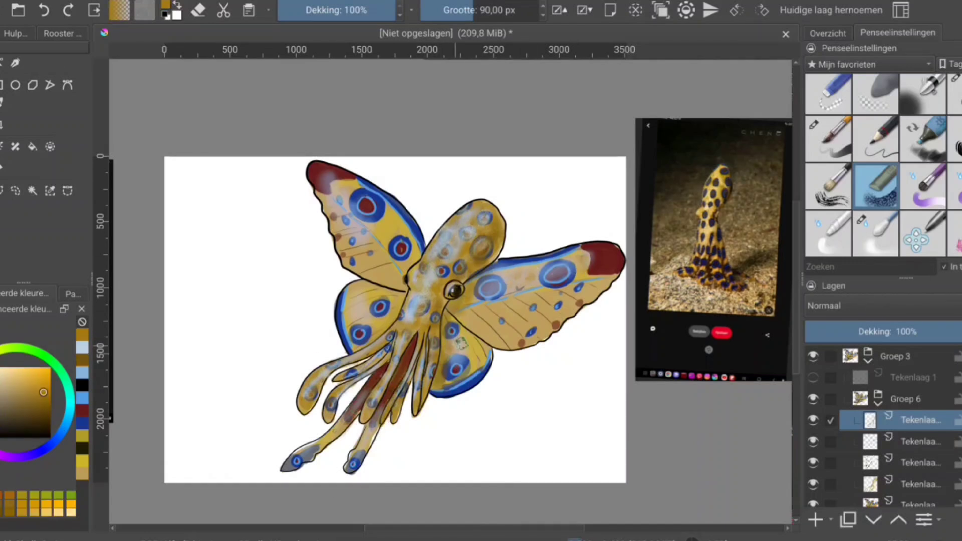
# Merge the ochre texture layer into the base colour layer and delete the hidden layer Tekenlaag 1
pyautogui.click(827, 33)
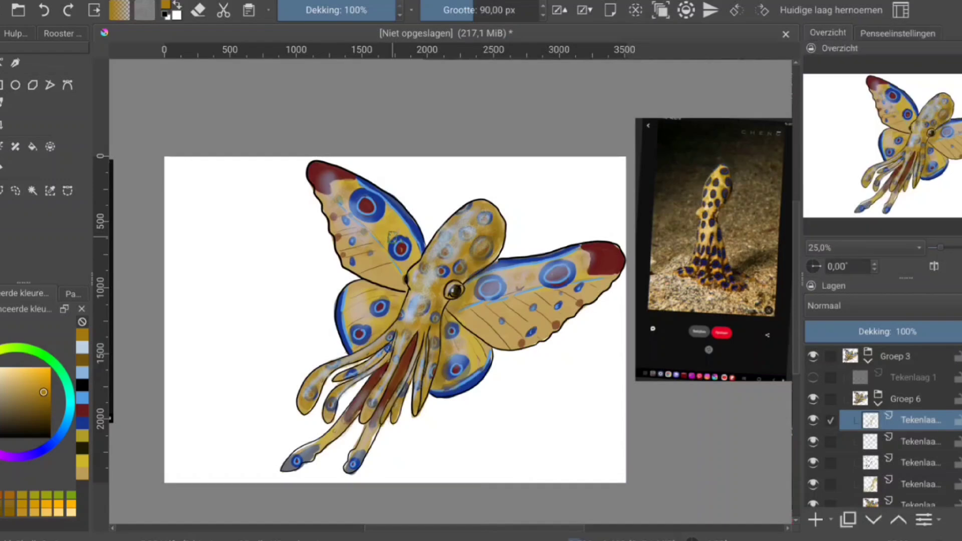
pyautogui.press('Down')
pyautogui.press('Down')
pyautogui.press('Down')
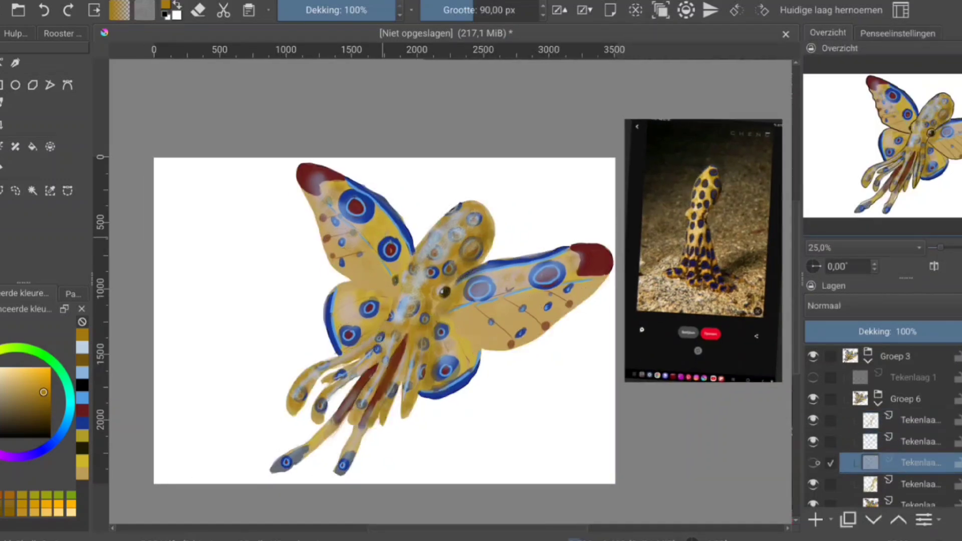
pyautogui.scroll(-1, 902, 451)
pyautogui.rightClick(917, 453)
pyautogui.press('Escape')
pyautogui.scroll(1, 884, 426)
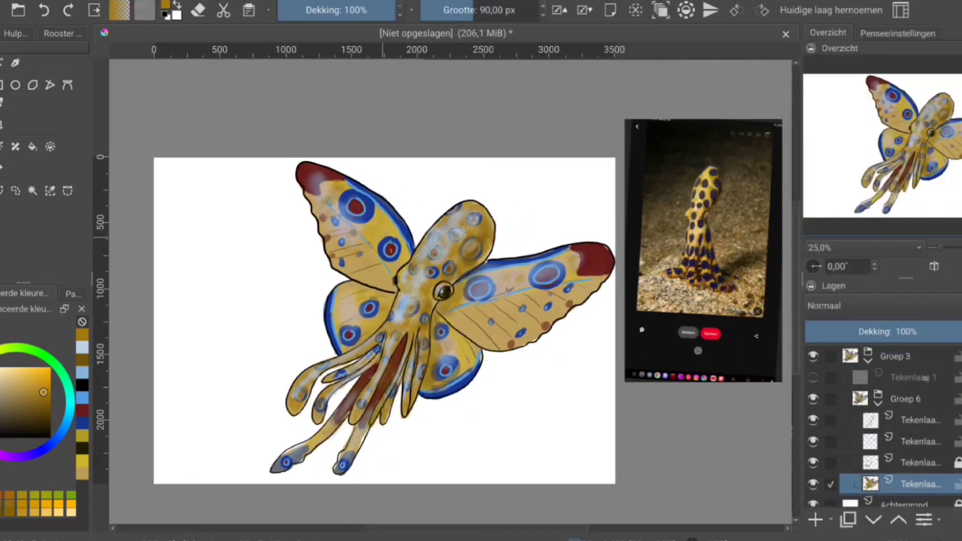
pyautogui.click(917, 376)
# Outline the upper wings' eyespots and add veins between them in black at 5.84 px on Tekenlaag 9
pyautogui.hscroll(-5, 450, 300)
pyautogui.scroll(3, 451, 301)
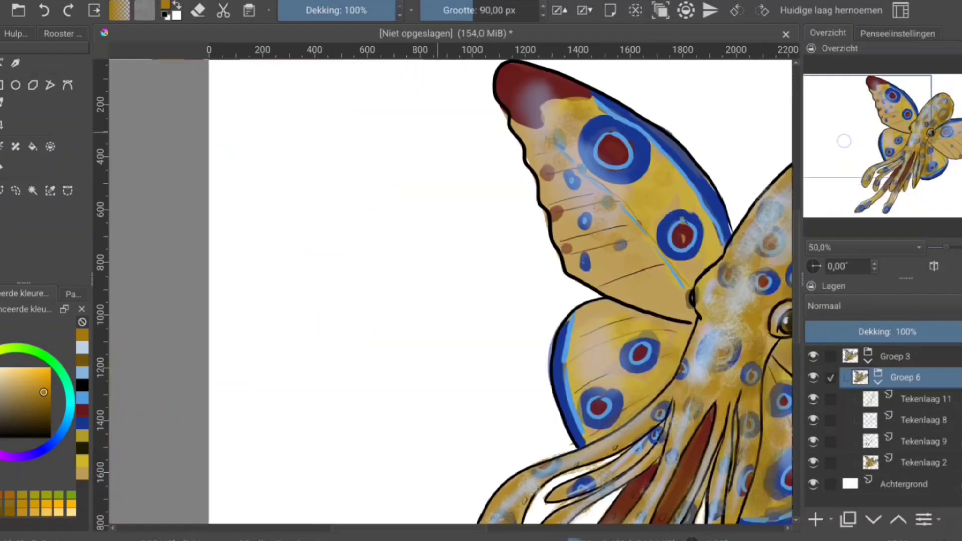
pyautogui.scroll(-3, 450, 301)
pyautogui.scroll(3, 451, 301)
pyautogui.press('d')
pyautogui.click(898, 33)
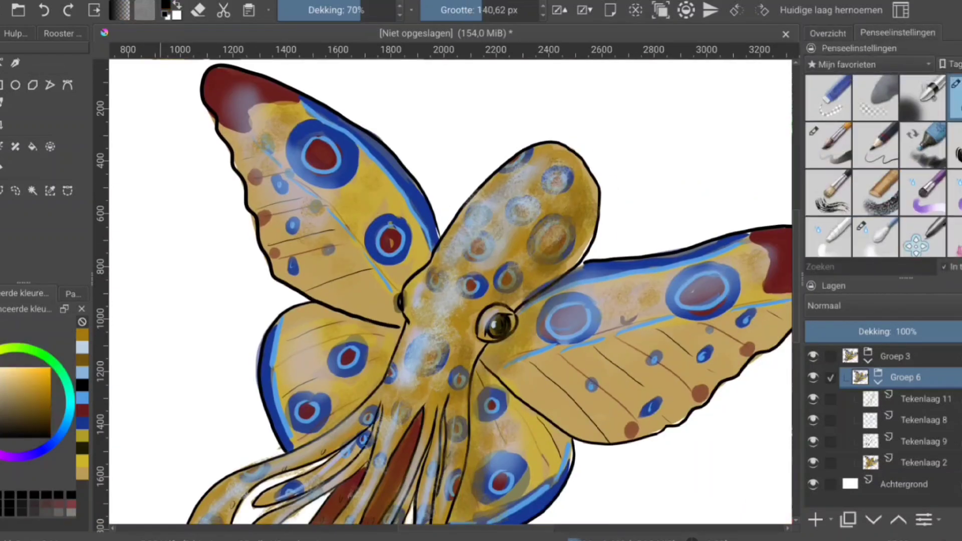
pyautogui.click(955, 96)
pyautogui.press('pagedown')
pyautogui.press('pagedown')
pyautogui.press('pagedown')
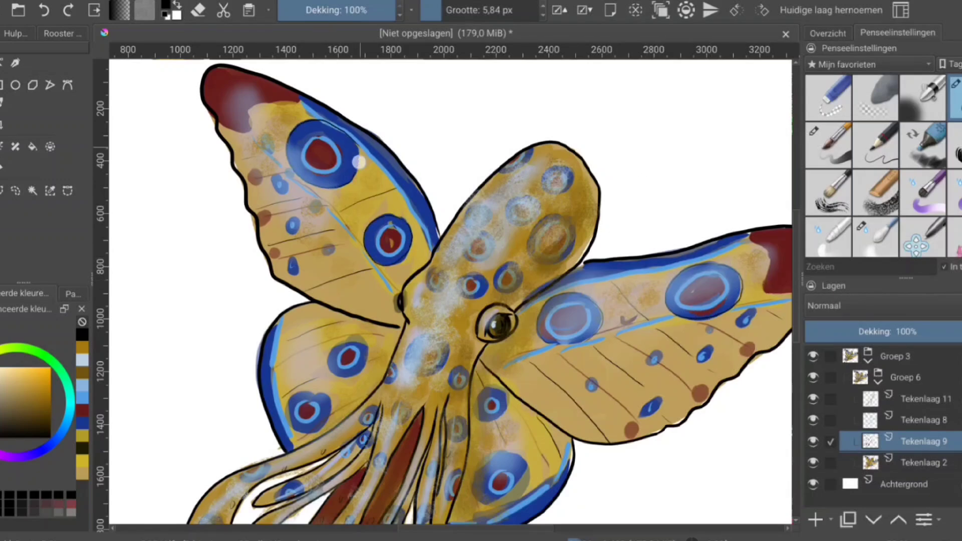
# Outline the dark red wing tips and lower wing spots and add wavy cross veins in black at 8 px
pyautogui.press(']')
pyautogui.click(828, 33)
pyautogui.scroll(-5, 477, 345)
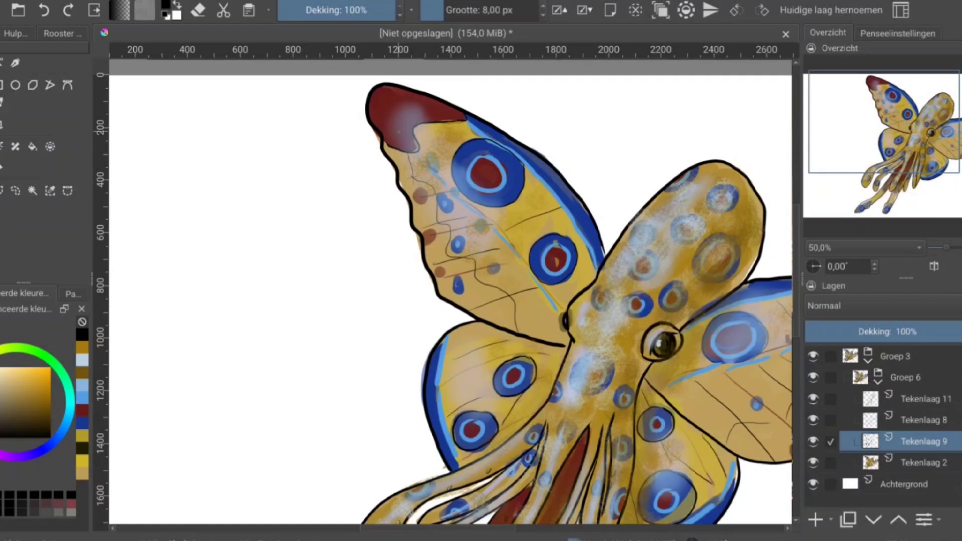
# Move the line art layer to the top of Groep 6 and add a layer above Tekenlaag 2 for bright red
pyautogui.click(59, 357)
pyautogui.click(38, 379)
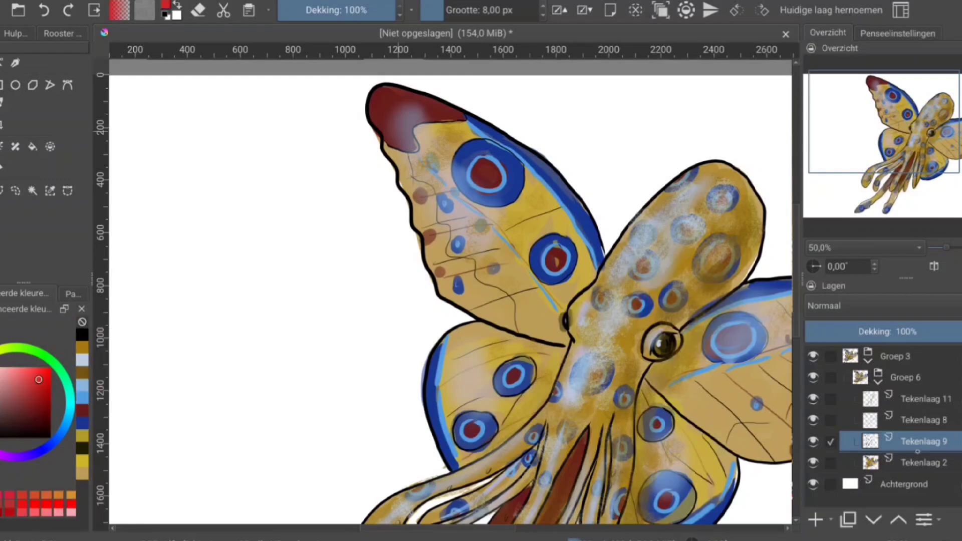
pyautogui.click(898, 520)
pyautogui.click(899, 520)
pyautogui.click(873, 520)
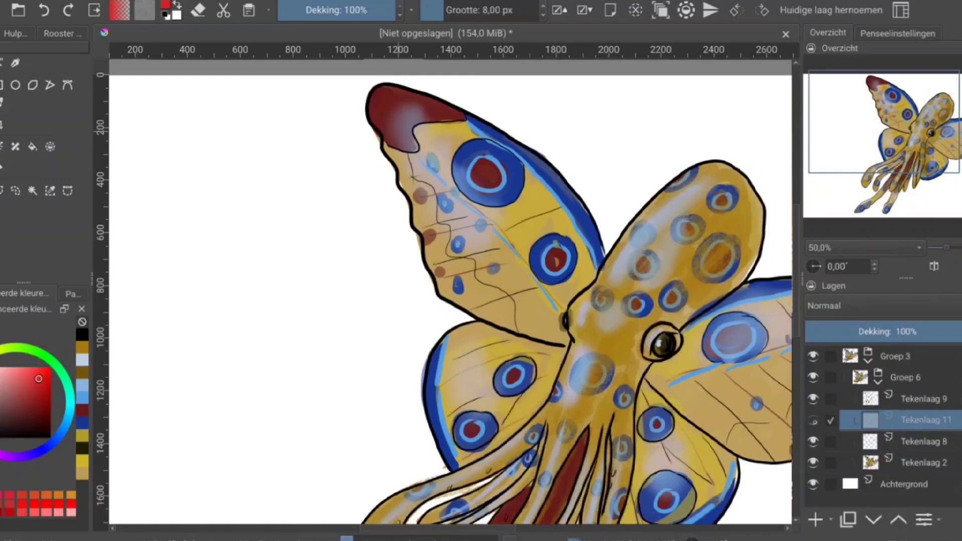
pyautogui.click(874, 519)
pyautogui.click(873, 520)
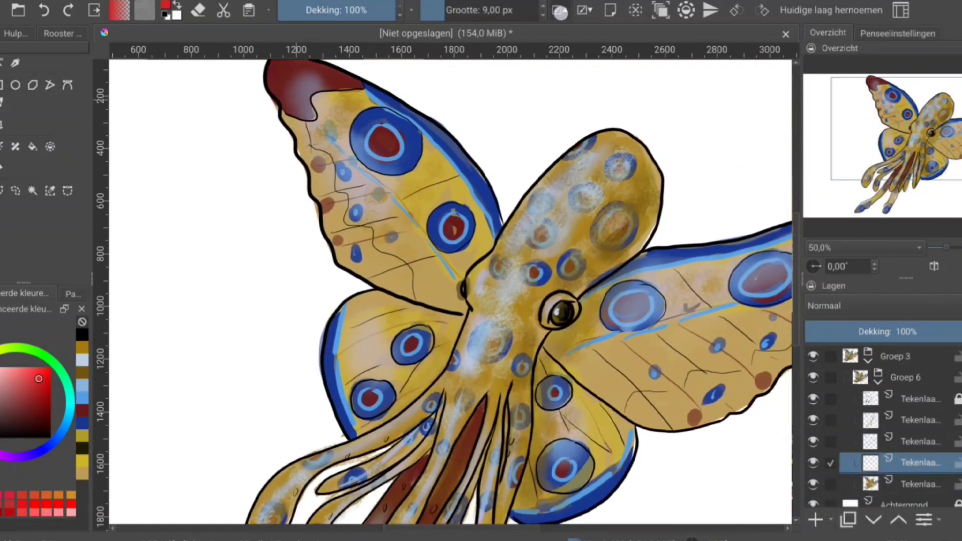
# Paint small bright red accents in the dark red spot centres and the right eye at 12 px
pyautogui.press(']')
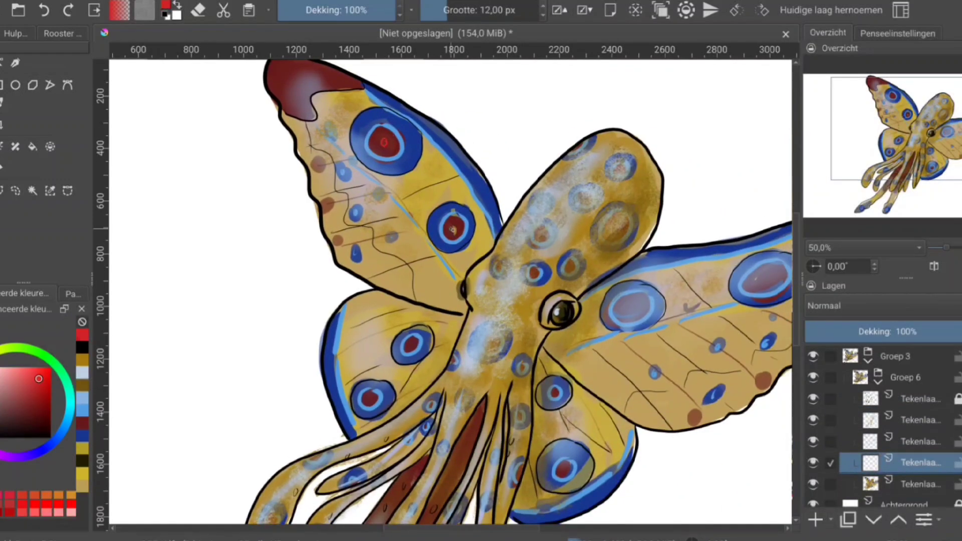
pyautogui.moveTo(763, 279); pyautogui.dragTo(671, 282)
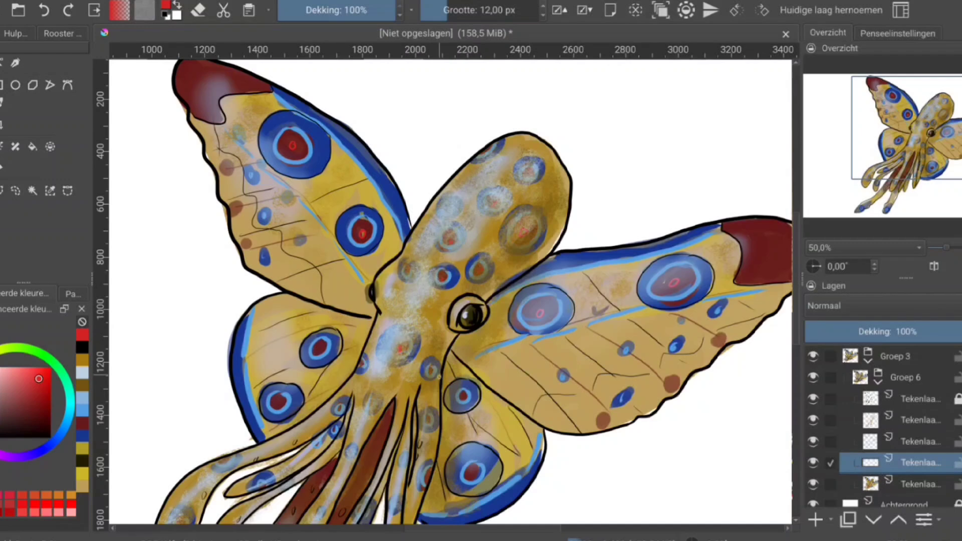
pyautogui.moveTo(469, 314); pyautogui.dragTo(551, 136)
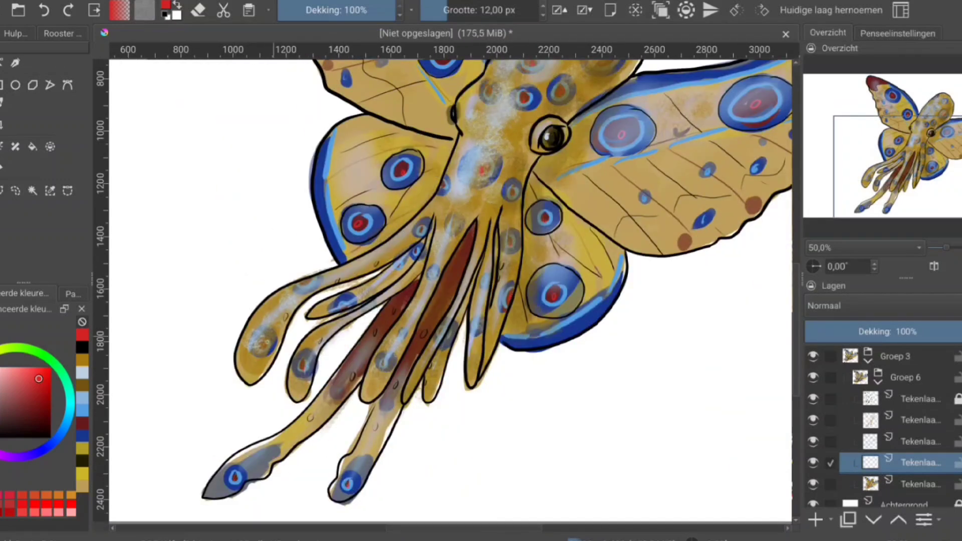
pyautogui.moveTo(455, 190); pyautogui.dragTo(414, 352)
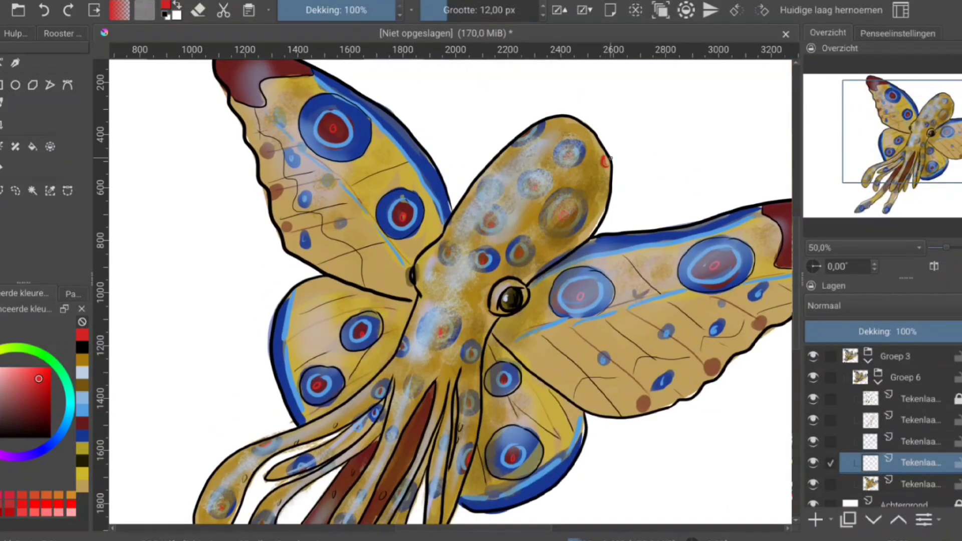
pyautogui.scroll(3, 542, 293)
pyautogui.keyDown('ctrl'); pyautogui.click(473, 317); pyautogui.keyUp('ctrl')
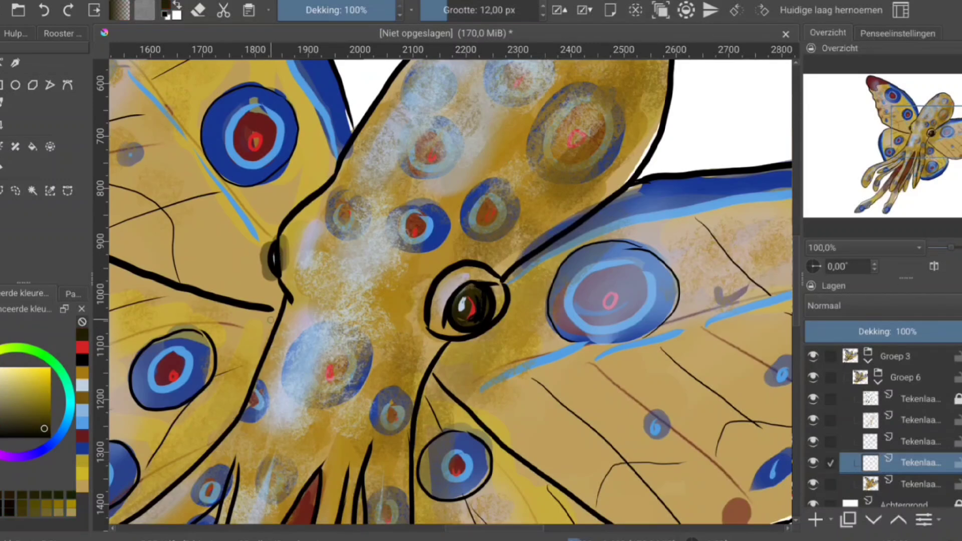
# Move the whole drawing in Groep 3 away from the canvas's right edge, closer to the centre
pyautogui.scroll(-5, 451, 290)
pyautogui.click(896, 357)
pyautogui.hotkey('ctrl', 't')
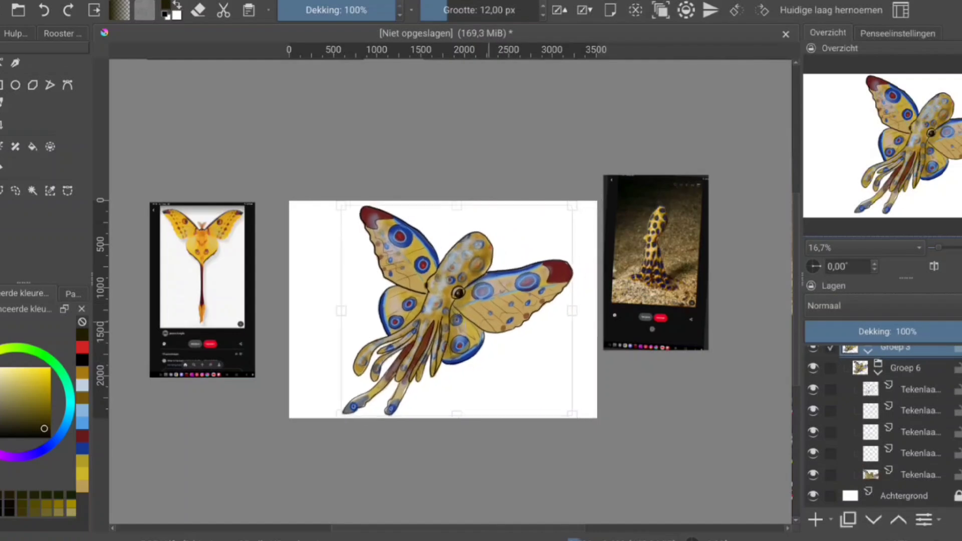
# Sign the drawing with a small black monogram beside the tentacle tips on the line art layer at 12 px
pyautogui.click(919, 390)
pyautogui.scroll(1, 438, 310)
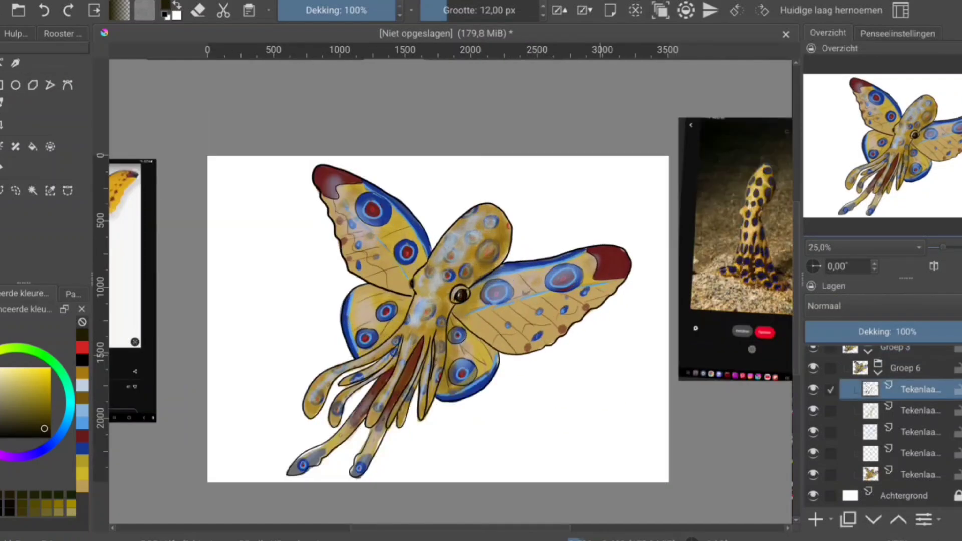
pyautogui.scroll(2, 386, 396)
pyautogui.moveTo(402, 405); pyautogui.dragTo(410, 414)
pyautogui.moveTo(376, 419); pyautogui.dragTo(401, 399)
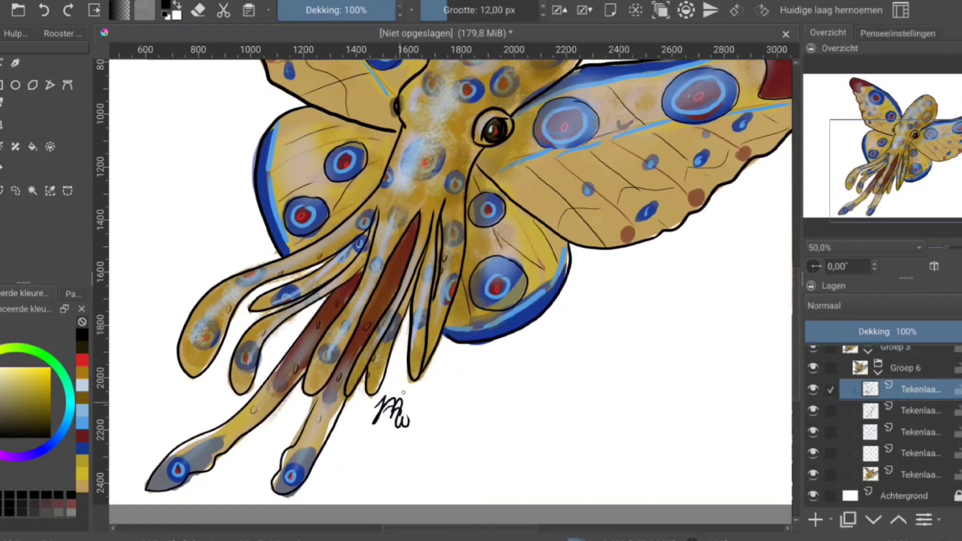